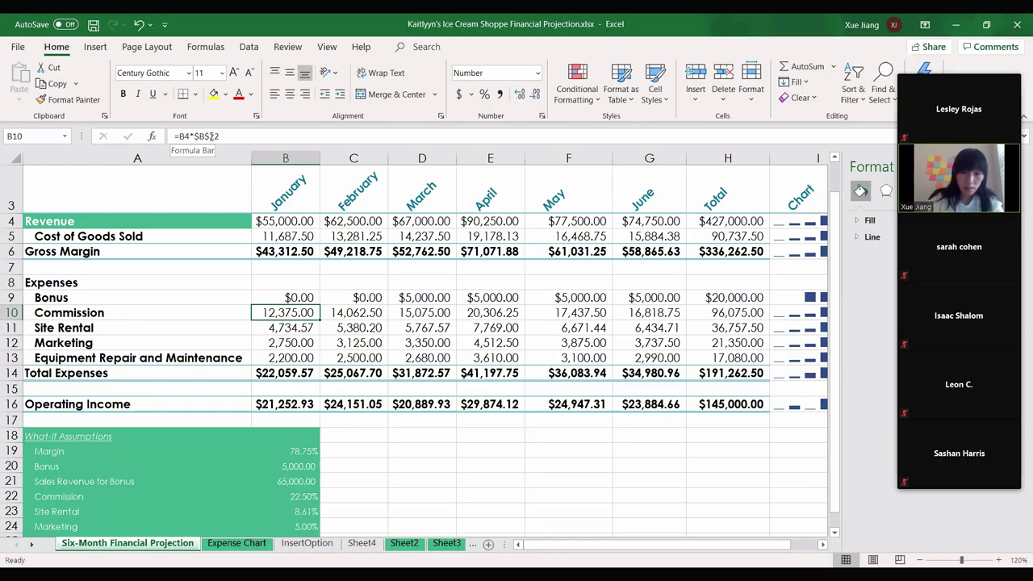
- Rewrite the January Site Rental formula in B11 with only relative references, as =B4*B23
key(Down)
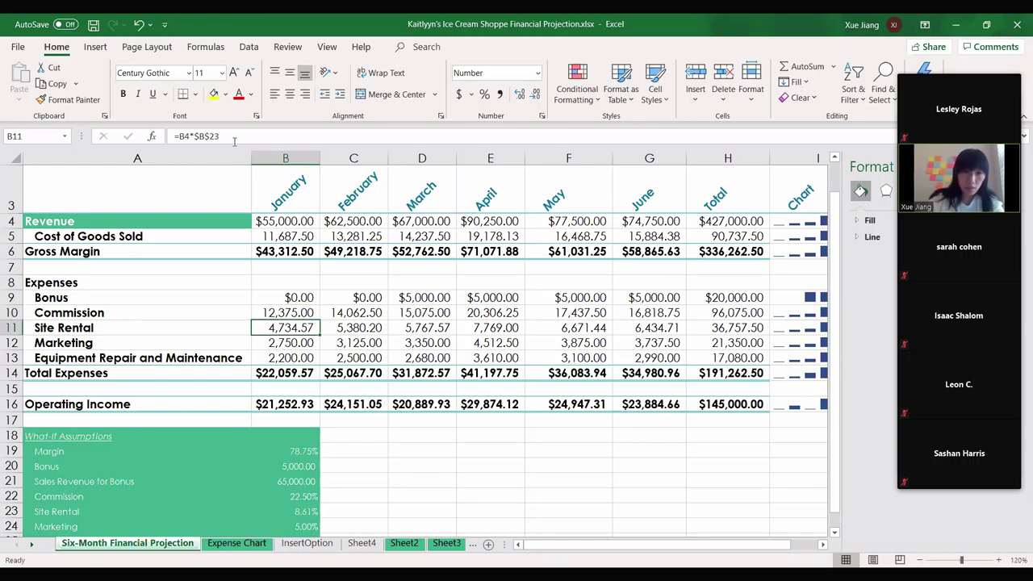
click(298, 314)
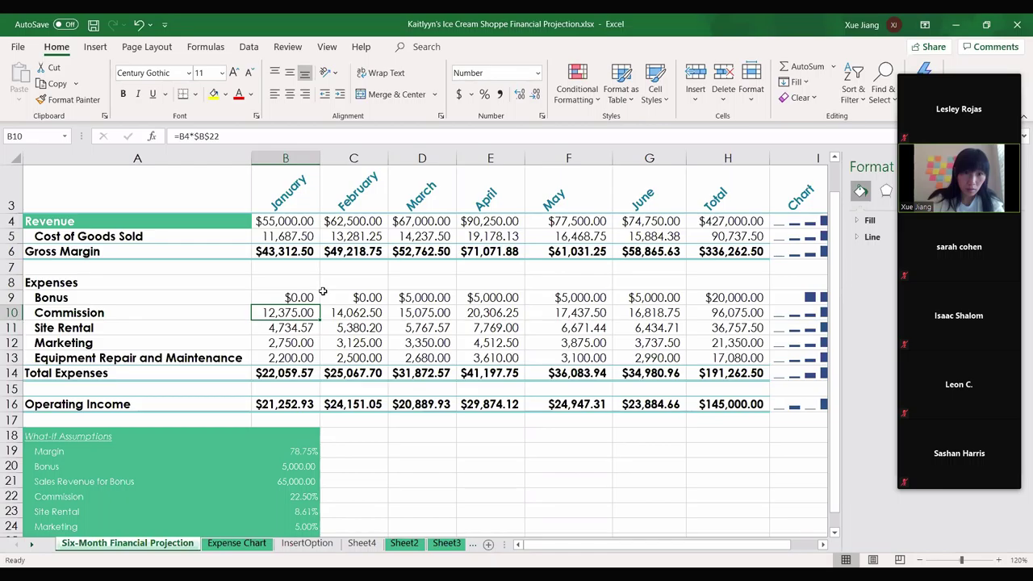
key(Down)
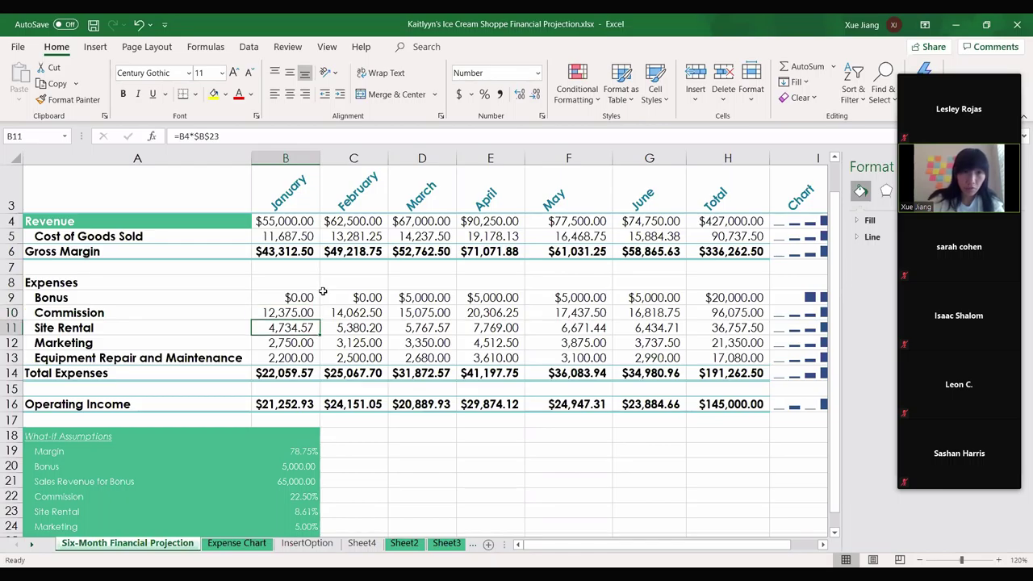
click(224, 137)
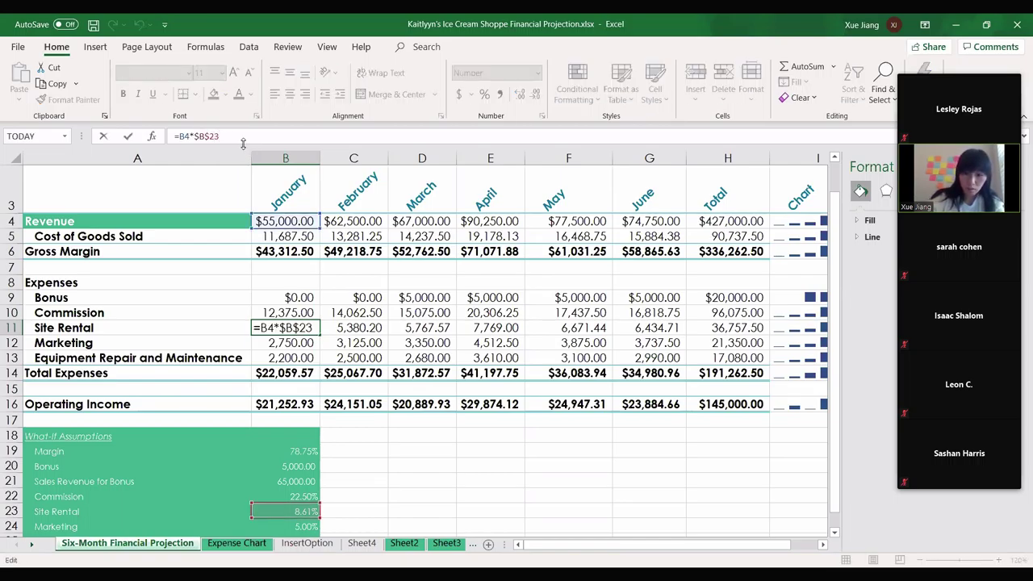
key(Left)
key(Left)
key(BackSpace)
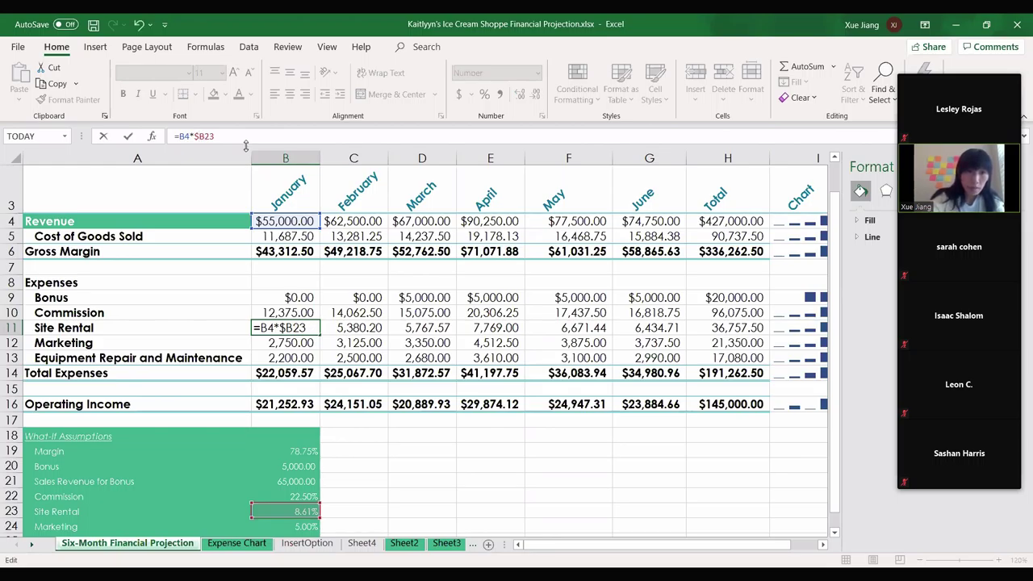
key(Left)
key(BackSpace)
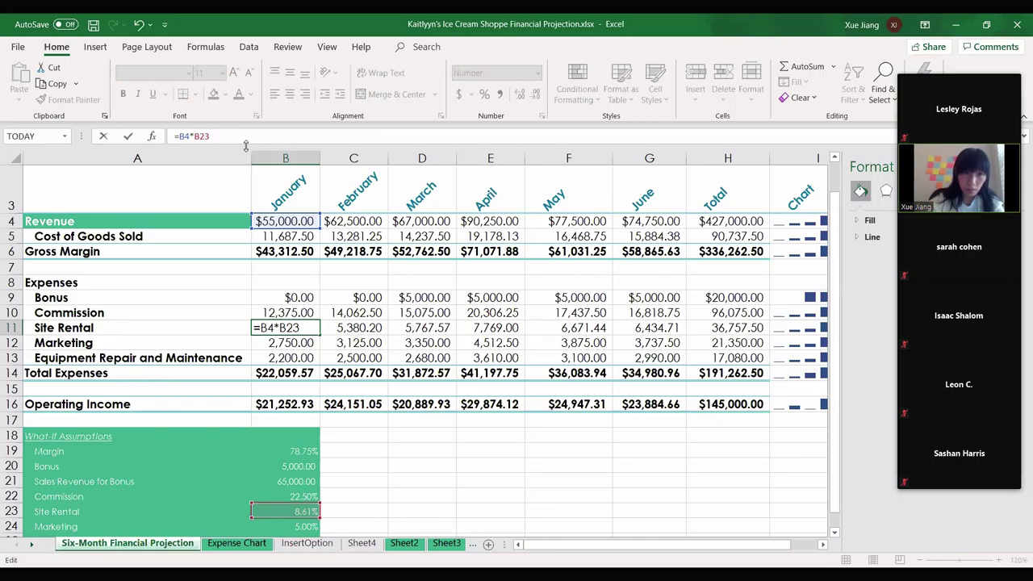
key(ctrl+Return)
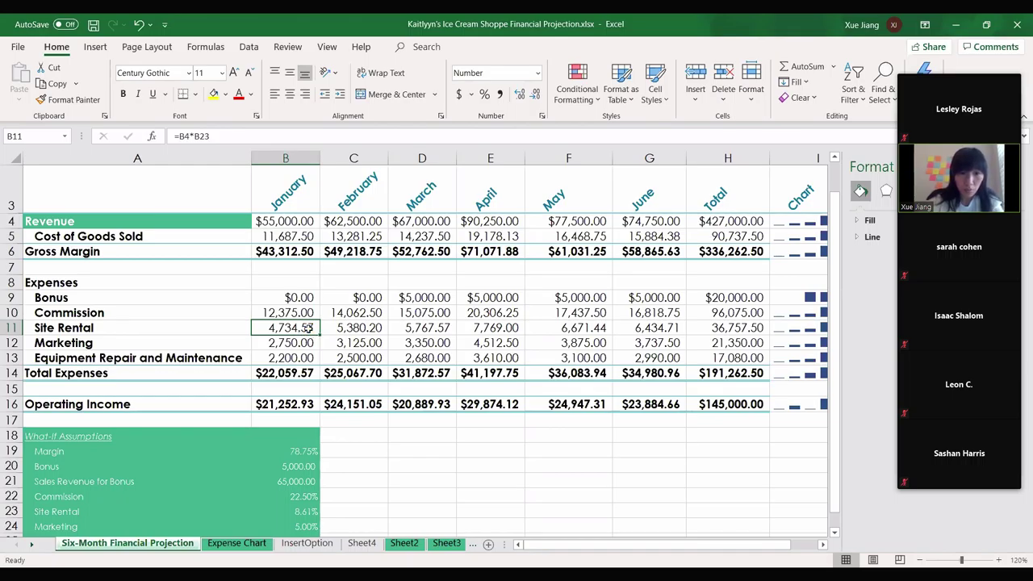
- Fill the January Site Rental formula across to the February and March cells
key(ctrl+c)
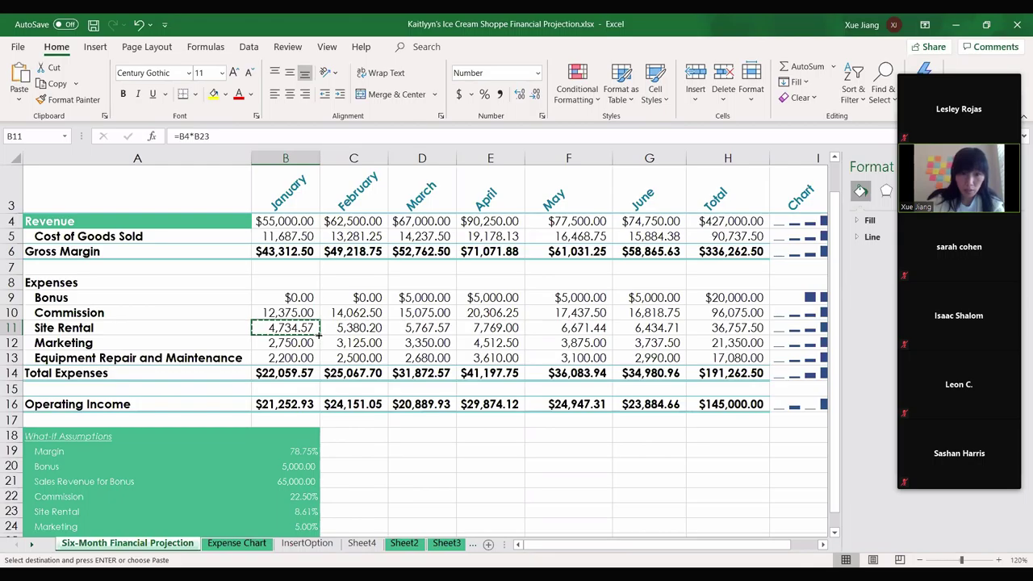
drag(320, 335, 340, 336)
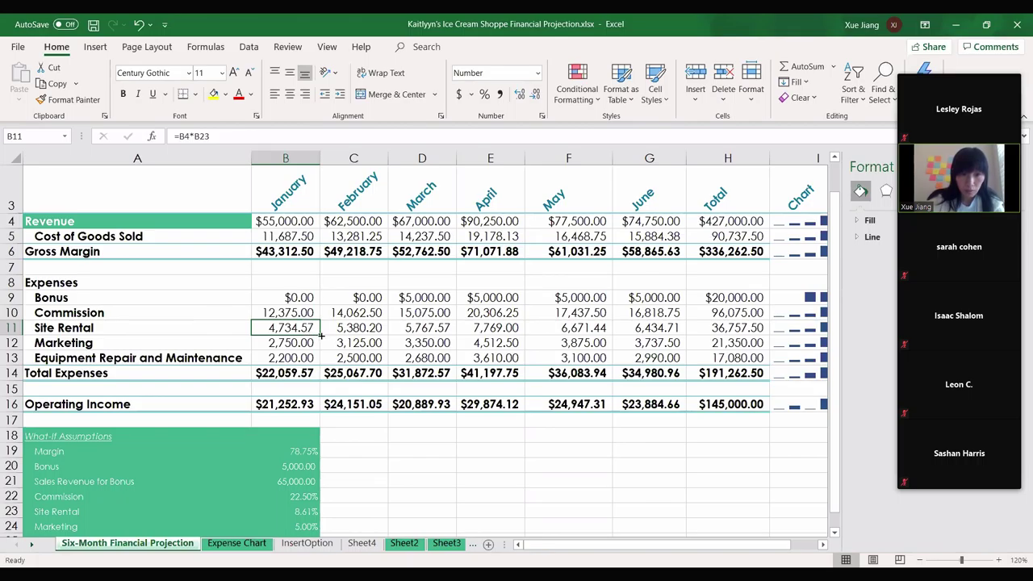
drag(321, 335, 426, 337)
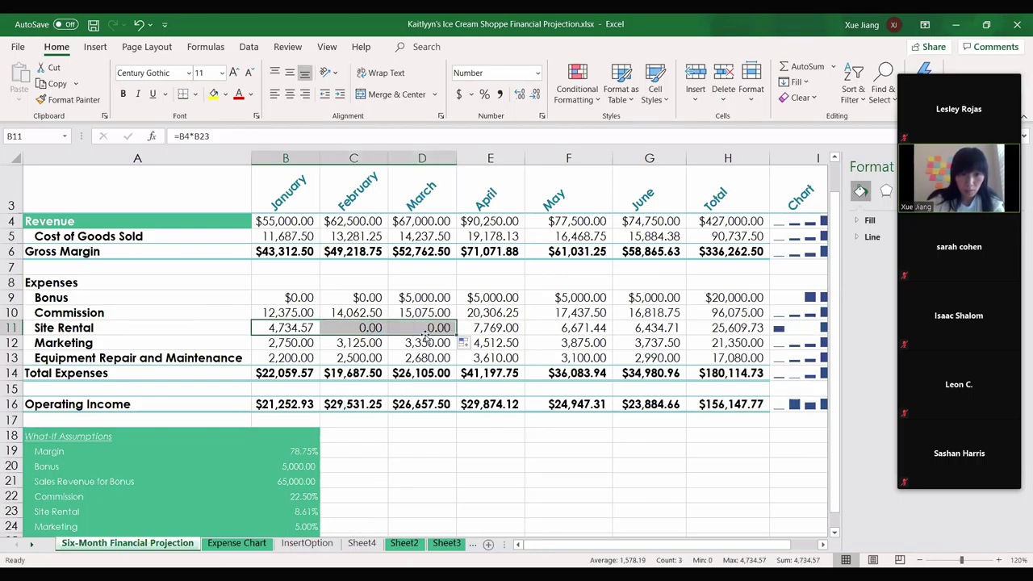
- Compare the Site Rental formulas for January, February and March to see how their references shift
click(366, 328)
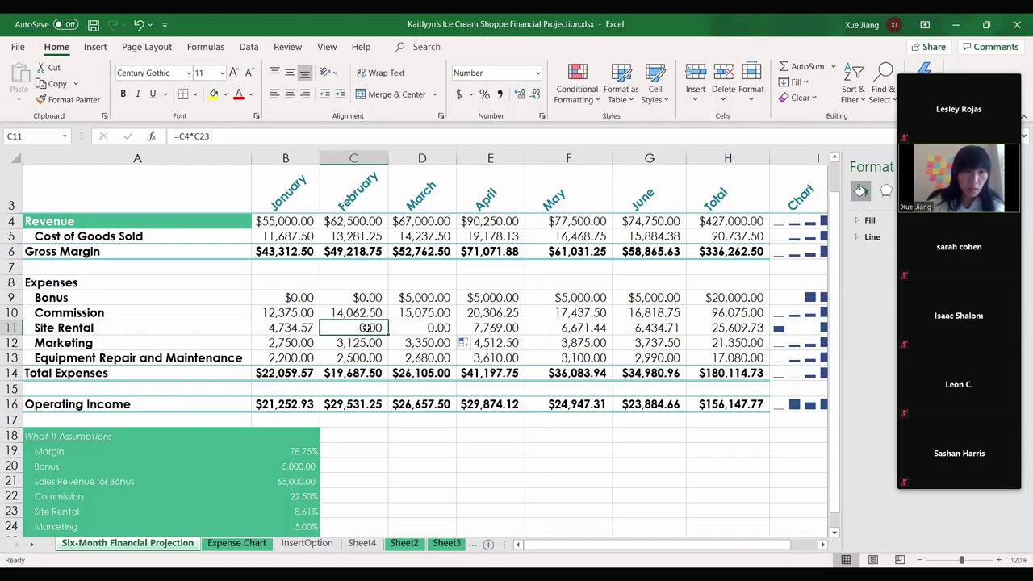
click(308, 326)
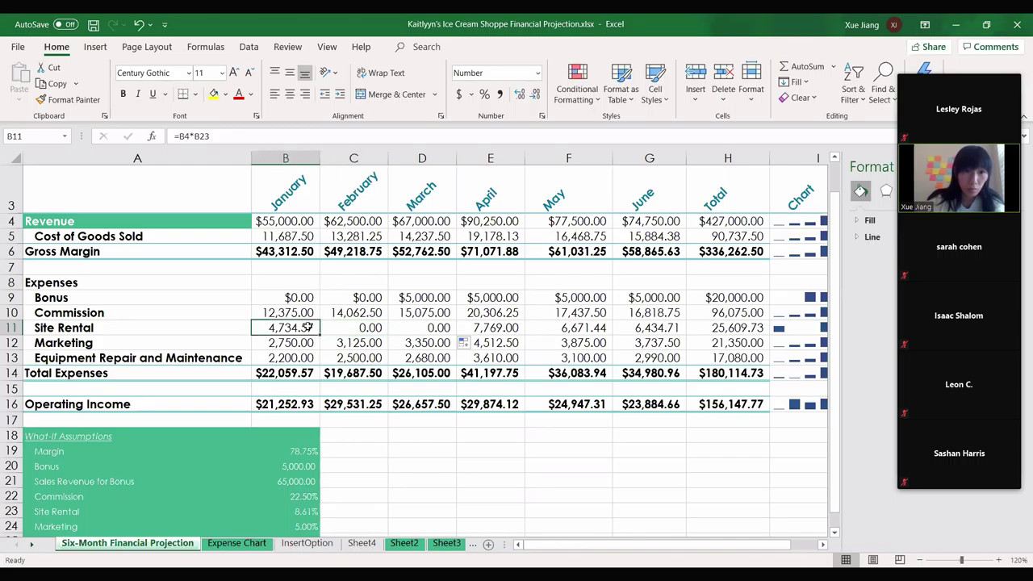
click(343, 327)
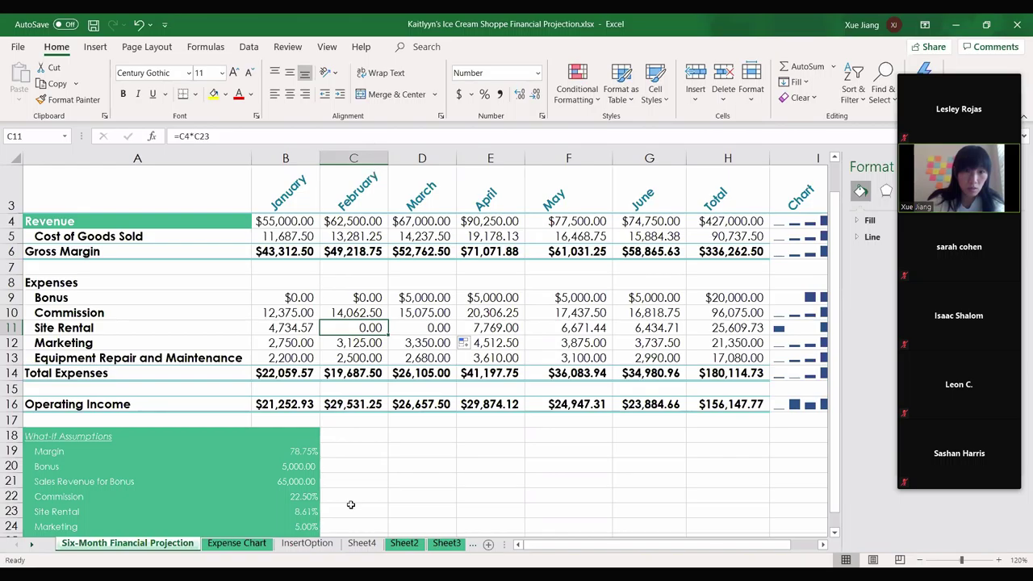
click(403, 326)
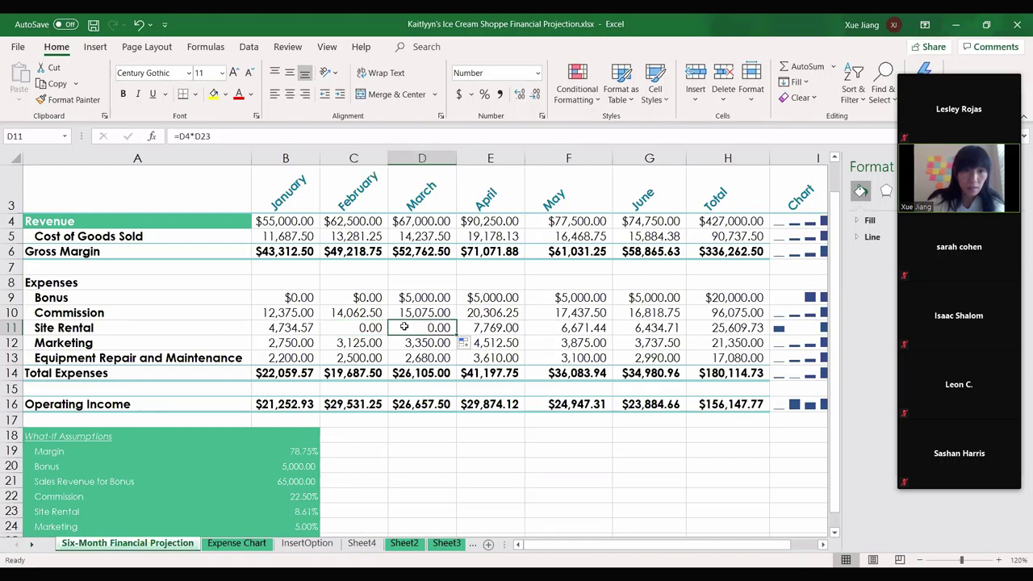
click(297, 331)
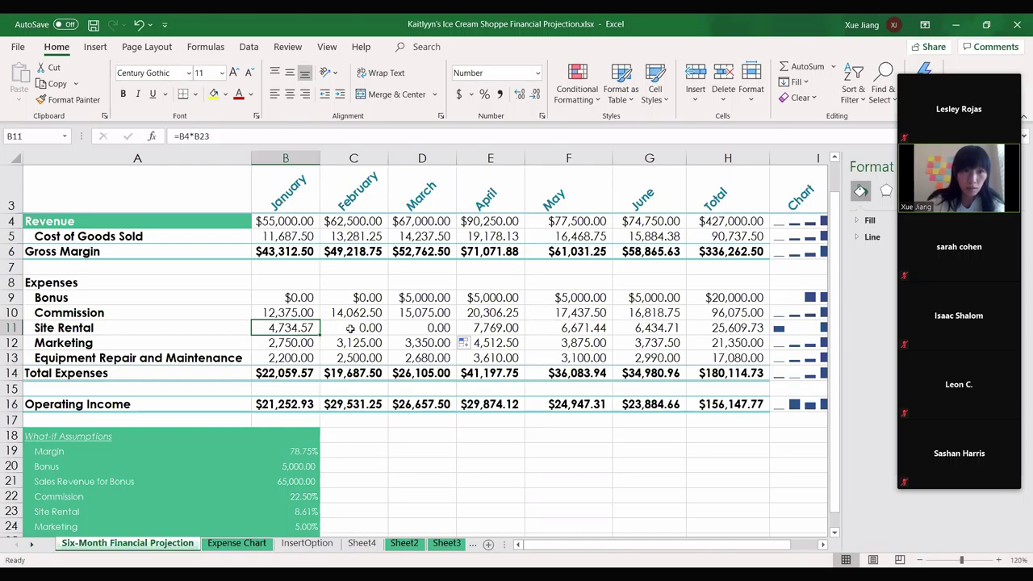
click(350, 329)
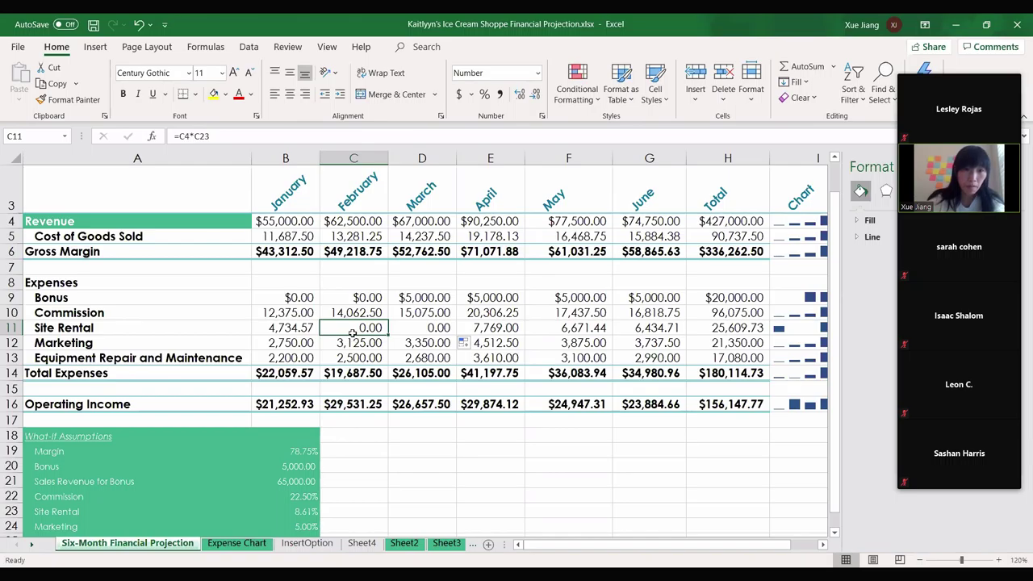
click(197, 136)
key(F4)
key(Return)
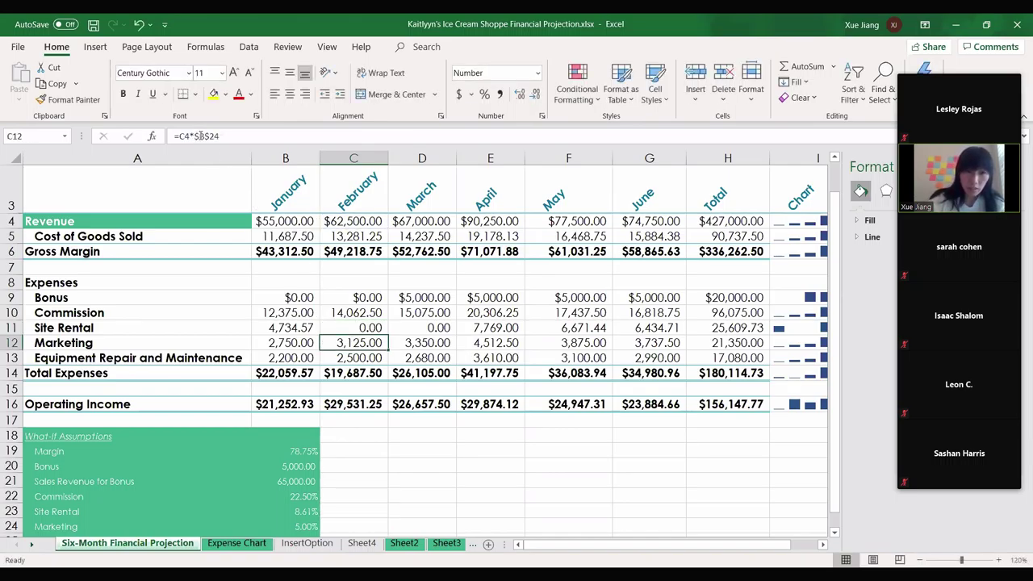
- Make the rate reference in the January Site Rental formula in B11 fully absolute, giving =B4*$B$23
click(299, 329)
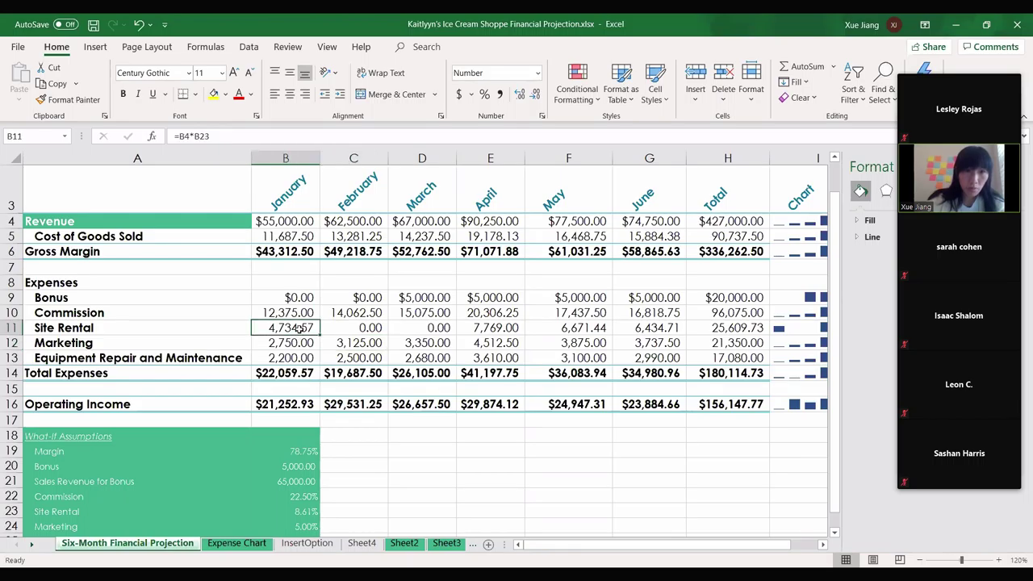
click(199, 136)
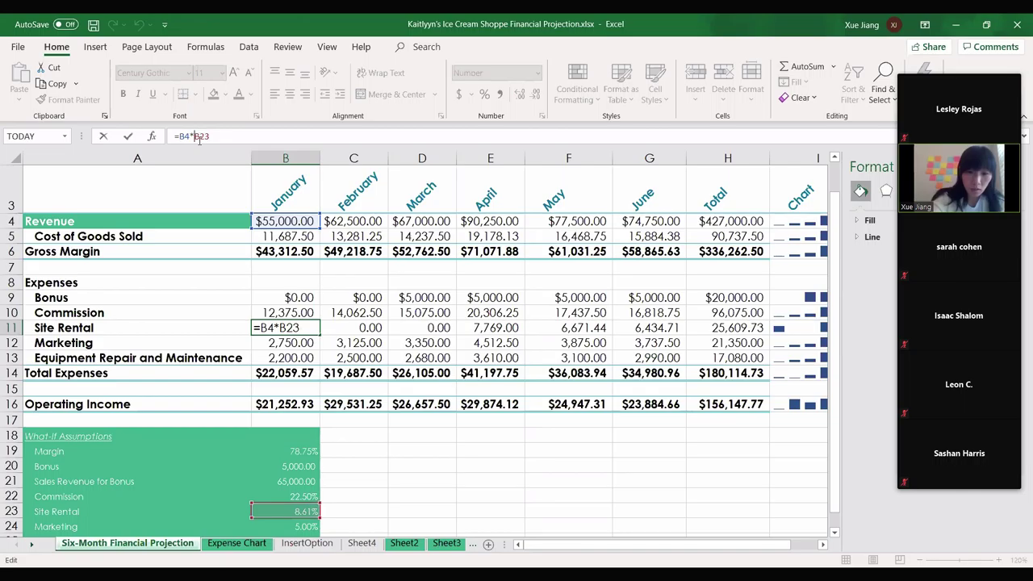
text($)
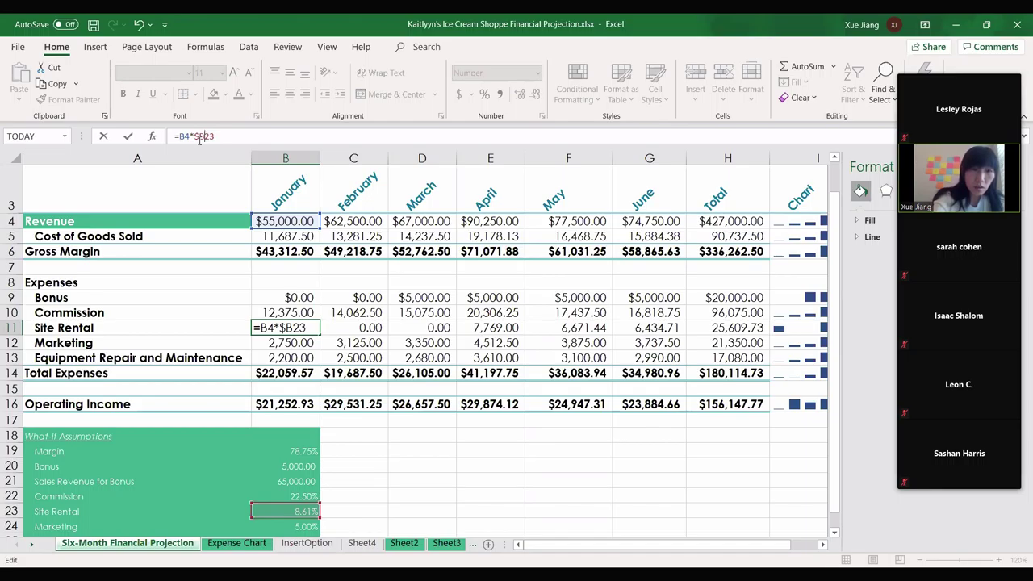
key(Right)
text($)
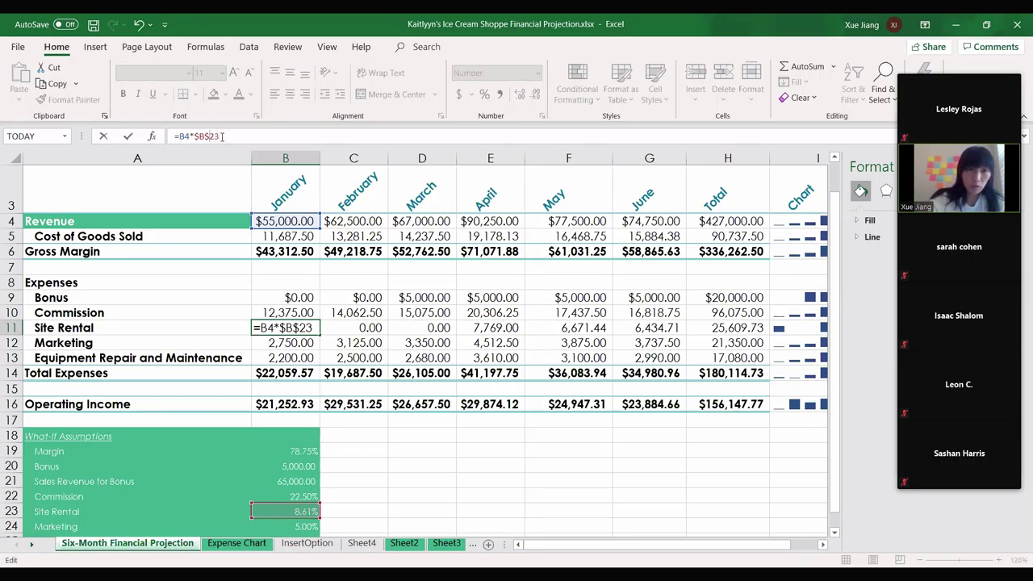
key(Return)
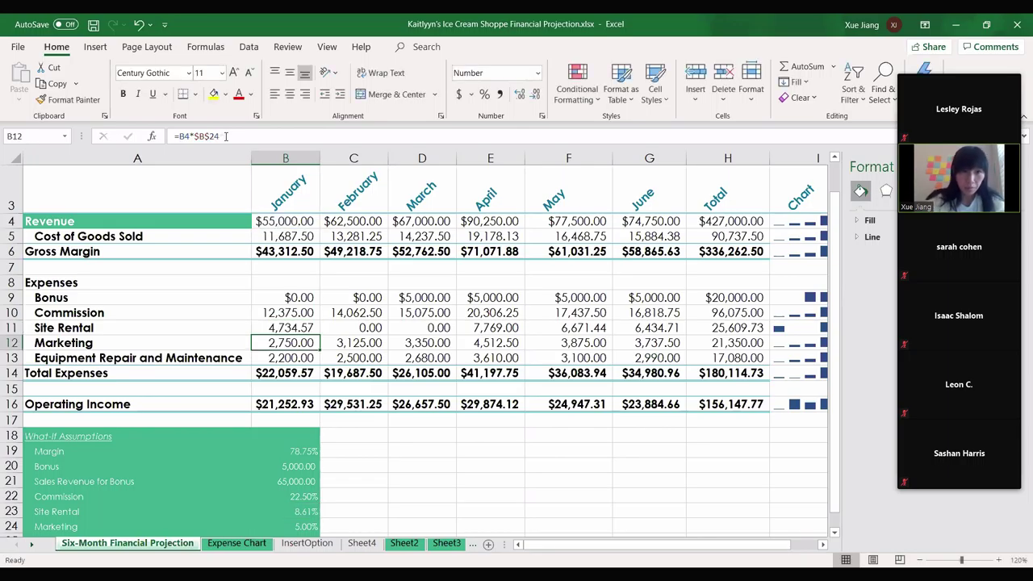
- Fill the January Site Rental formula across to February and March and check the copied formulas
click(295, 330)
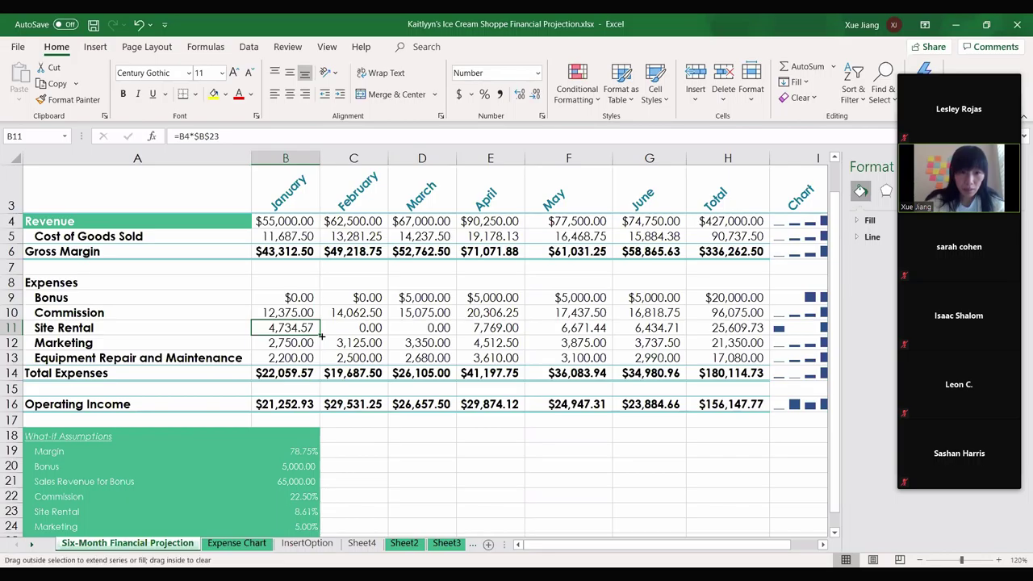
drag(328, 338, 436, 331)
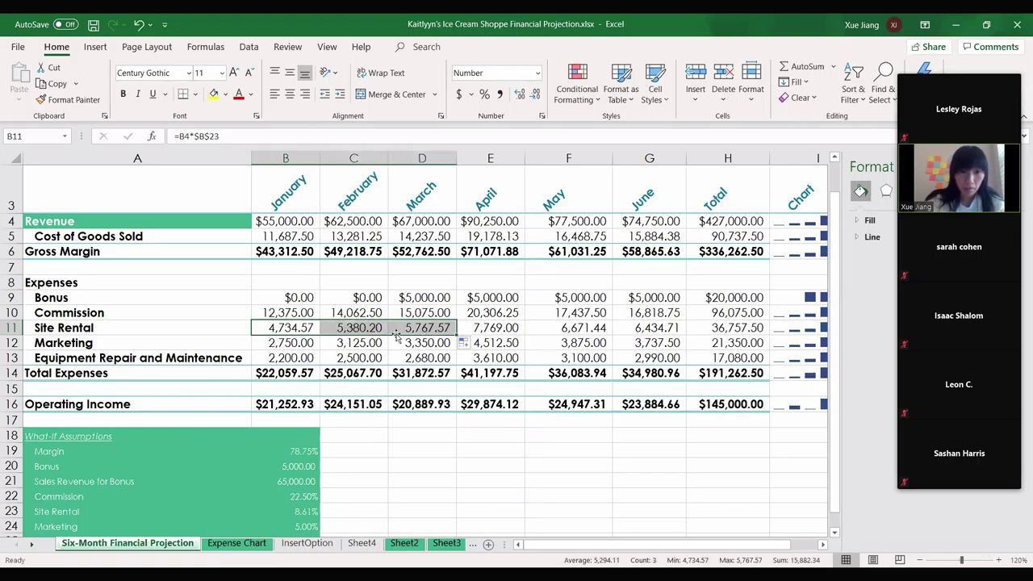
click(367, 328)
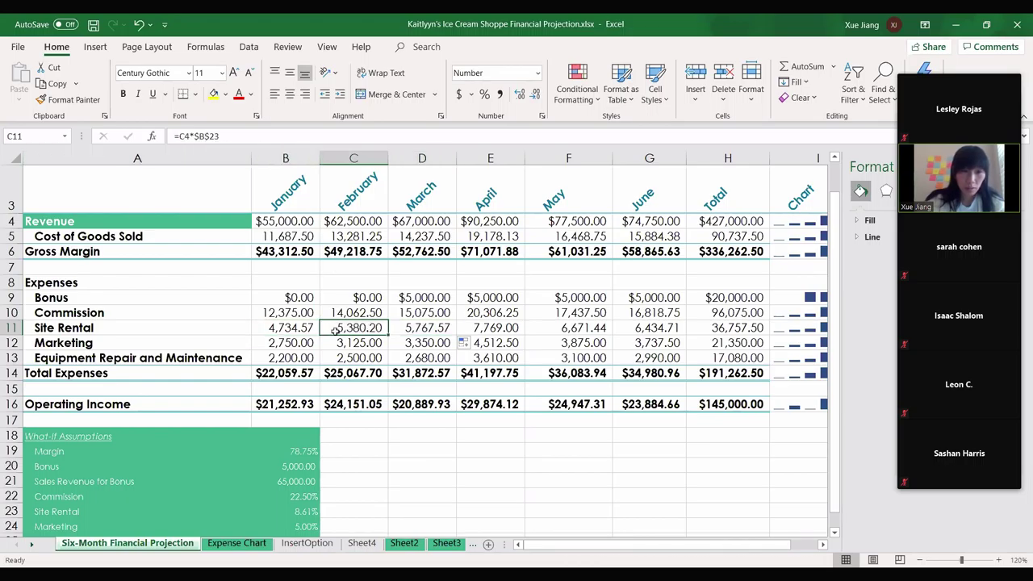
click(408, 331)
click(291, 327)
click(347, 328)
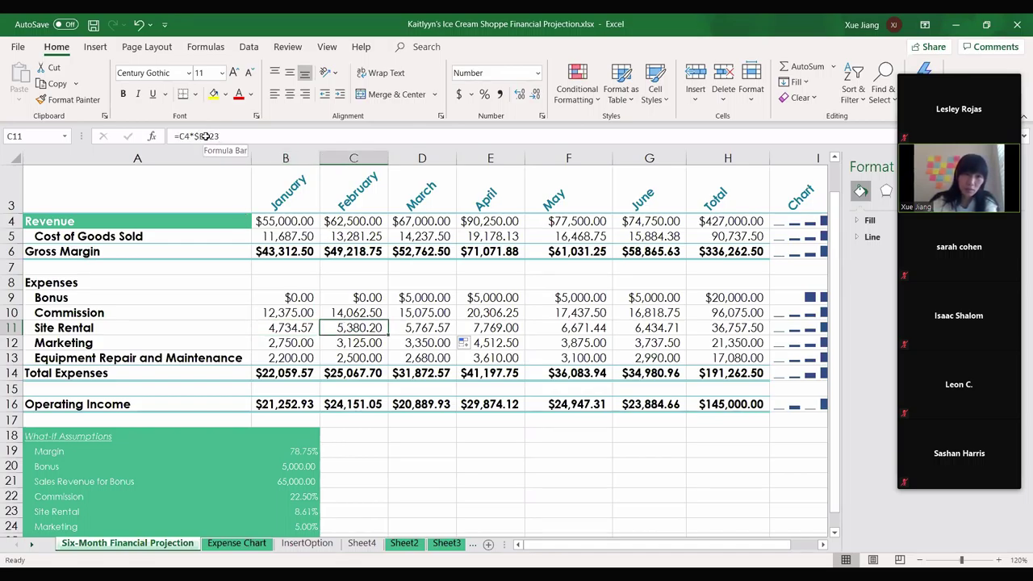
- Change the January Site Rental formula in B11 to the mixed reference =B4*$B23, with only the column locked
click(313, 328)
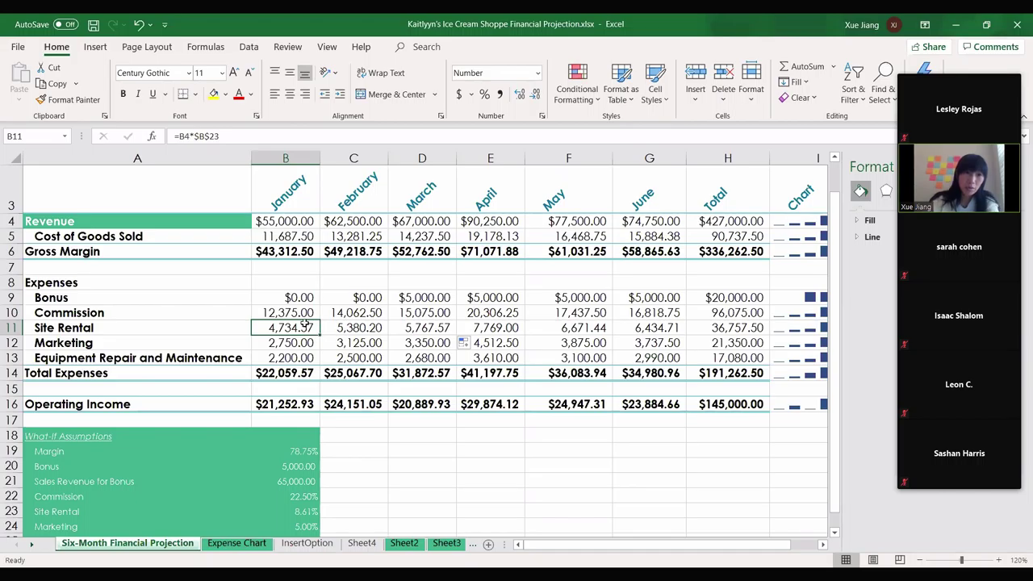
click(211, 136)
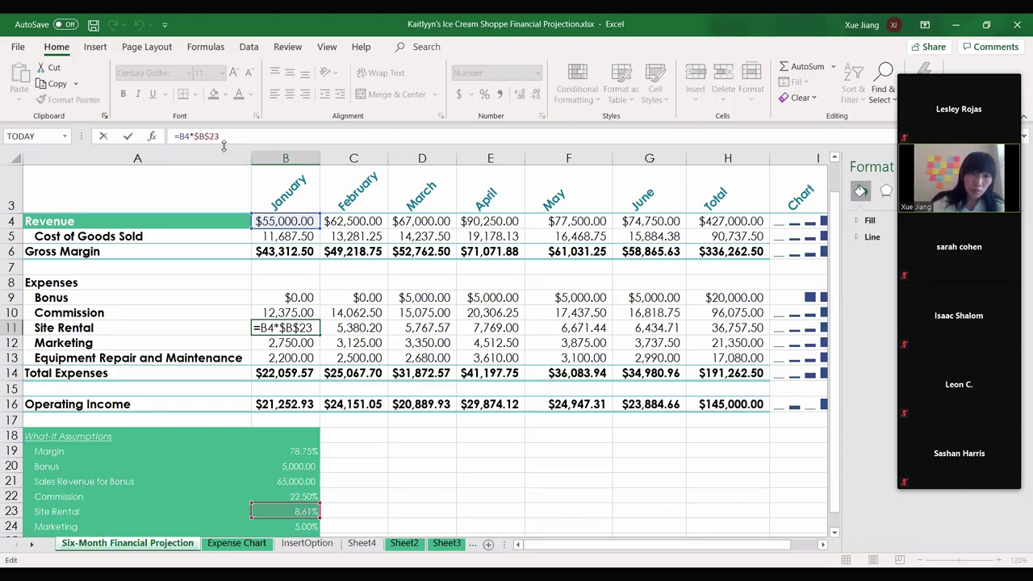
key(BackSpace)
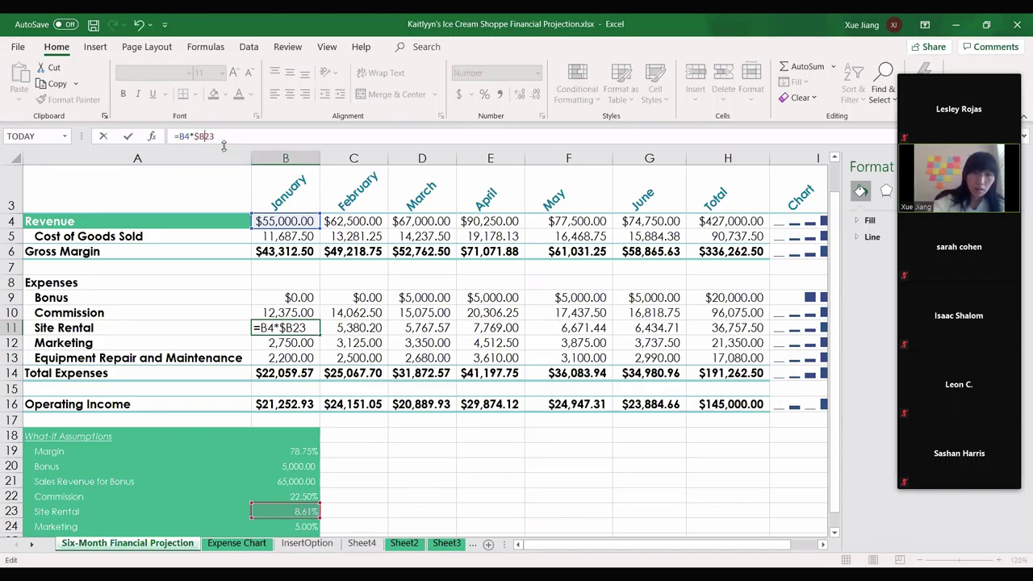
text($)
key(Return)
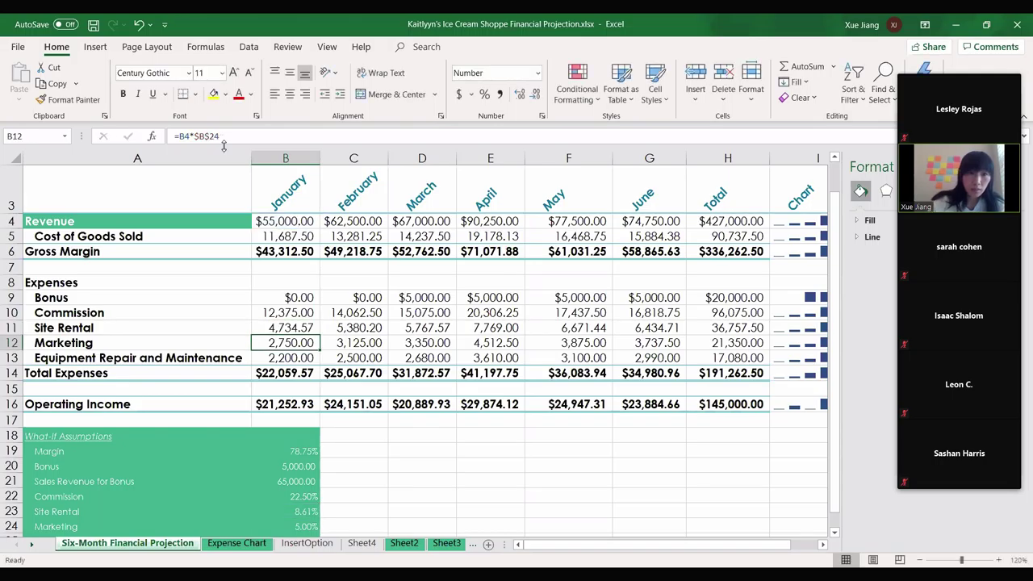
- Copy the January Site Rental formula into cell D18 and highlight the column-locked reference in the pasted formula
click(297, 328)
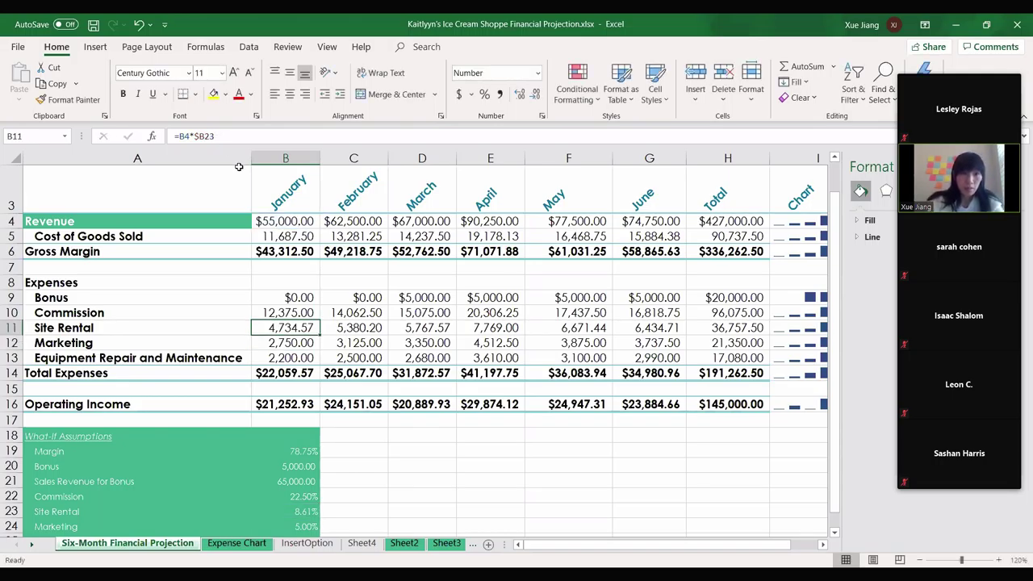
key(ctrl+c)
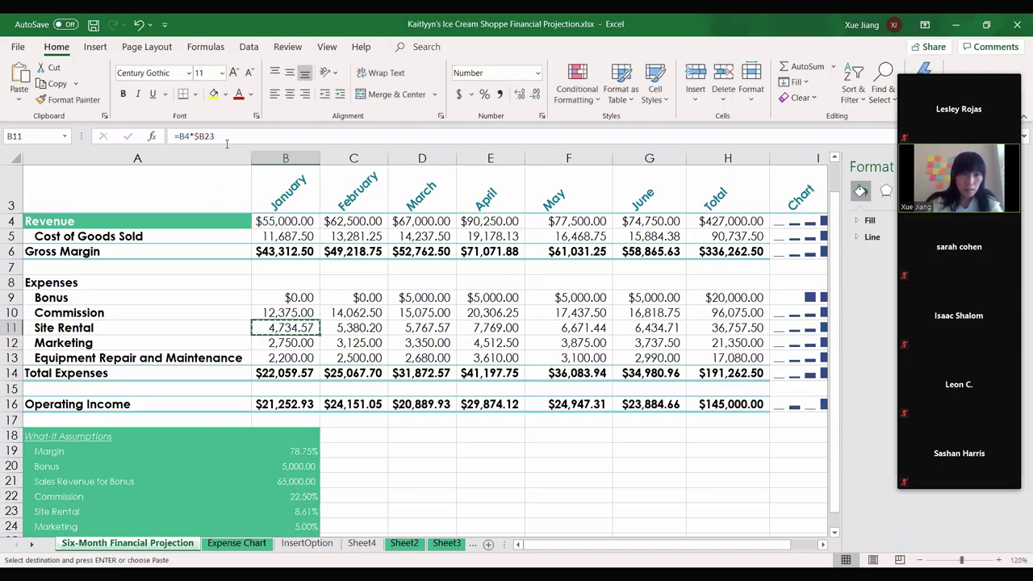
click(409, 438)
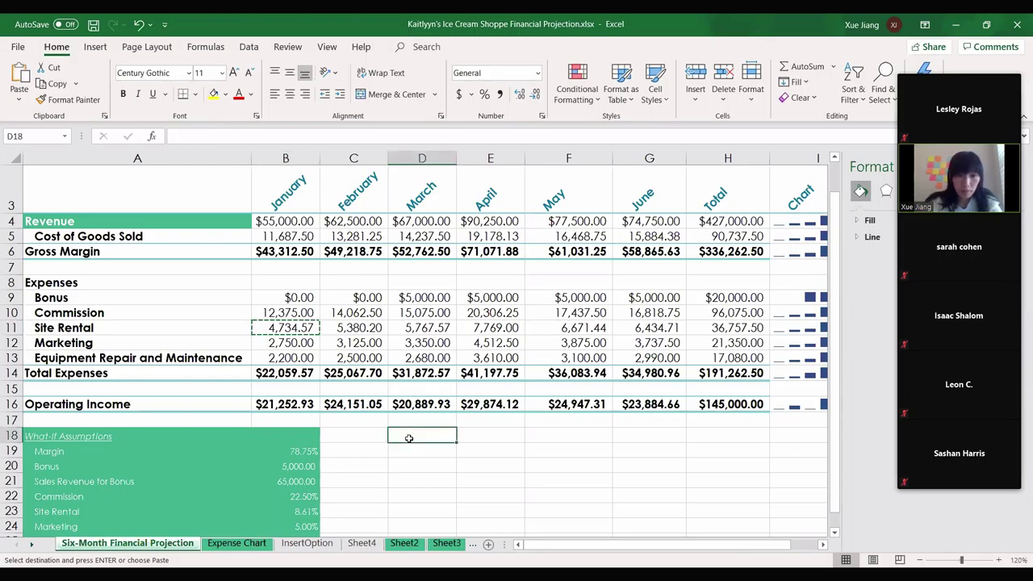
key(ctrl+v)
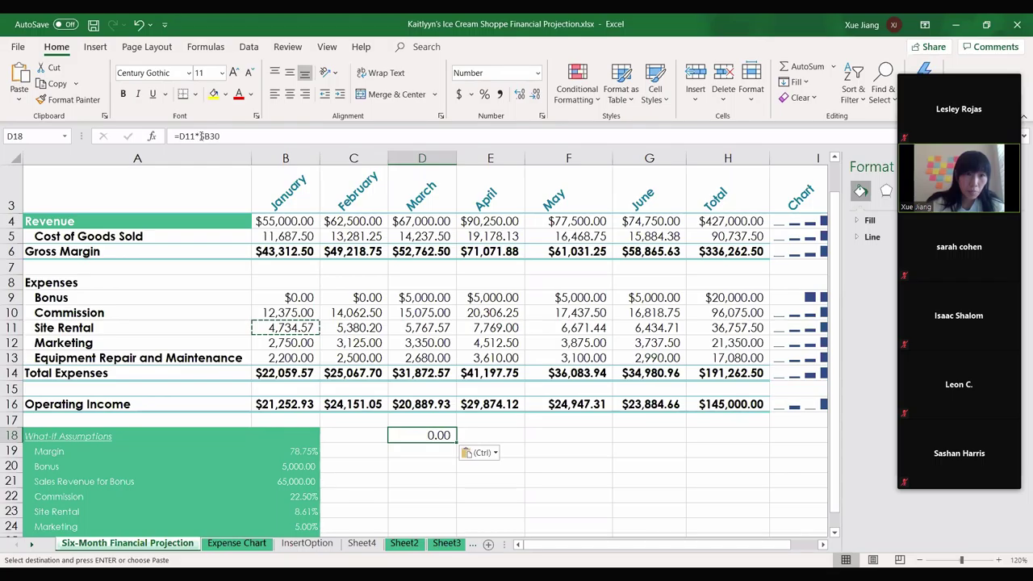
drag(200, 137, 215, 141)
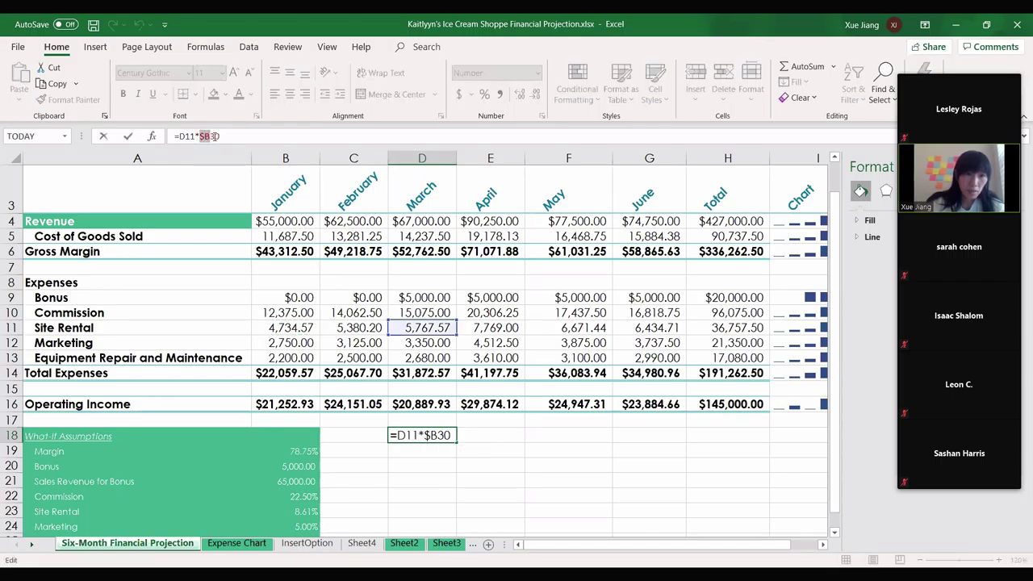
- Close the formula in D18 and clear the test copy from that cell
click(206, 136)
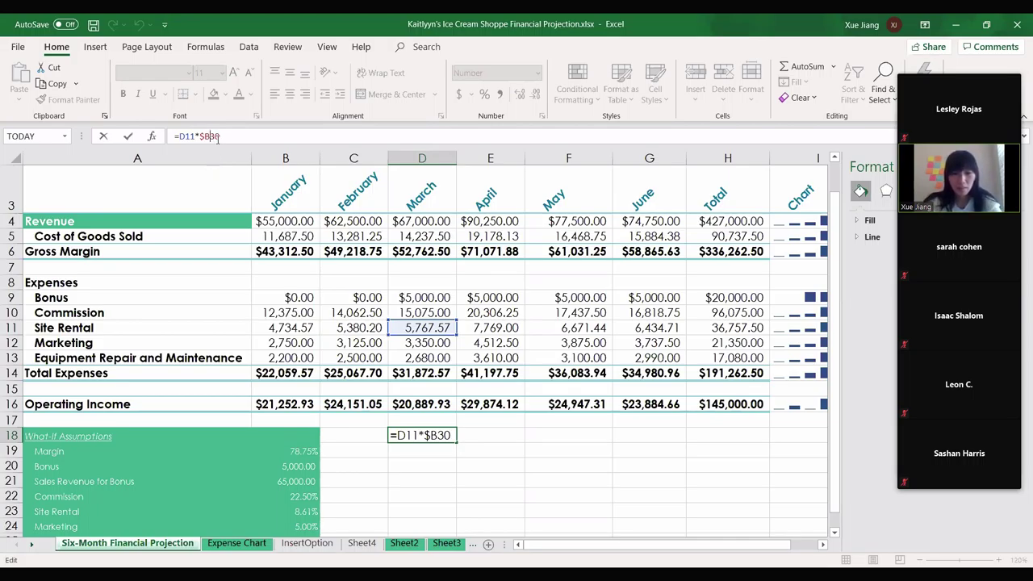
key(Return)
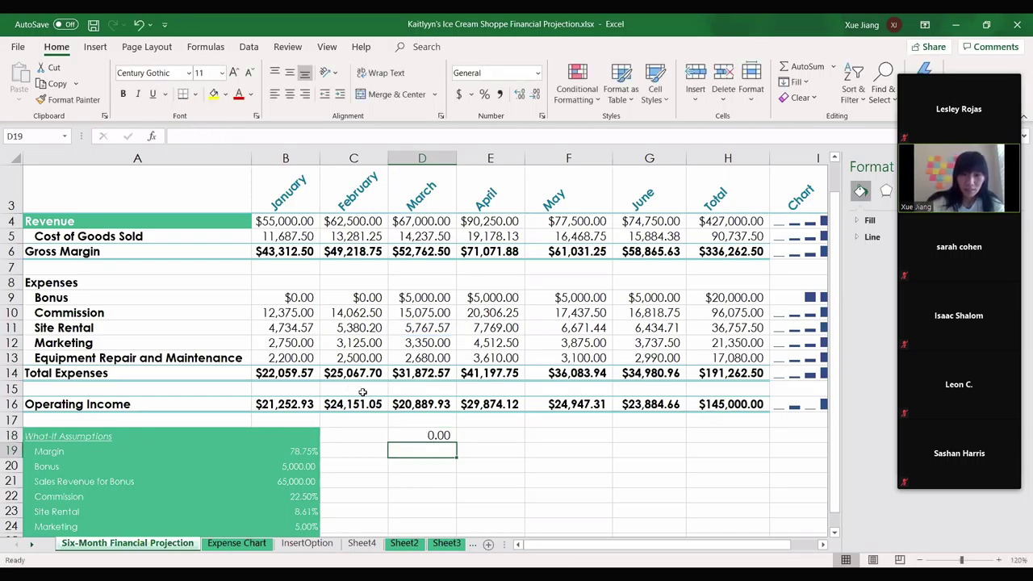
click(444, 434)
key(BackSpace)
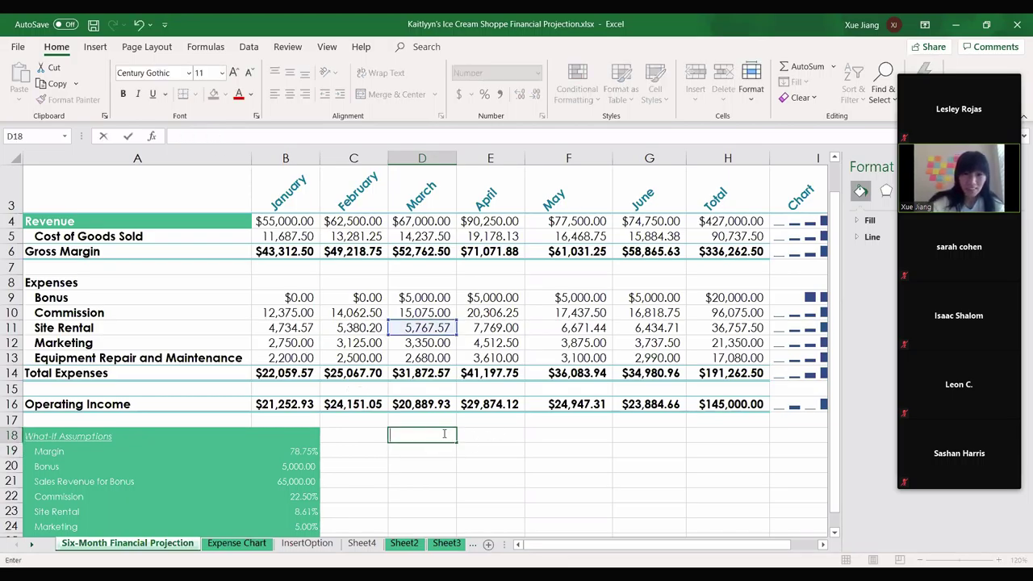
click(420, 455)
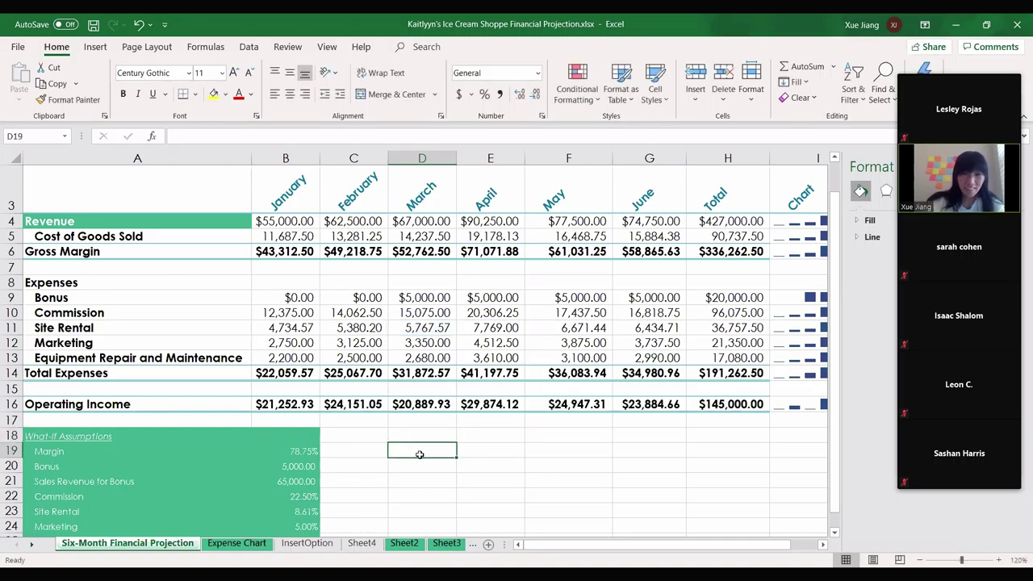
- Make the rate reference in the January Site Rental formula in B11 fully absolute again, giving =B4*$B$23
click(298, 328)
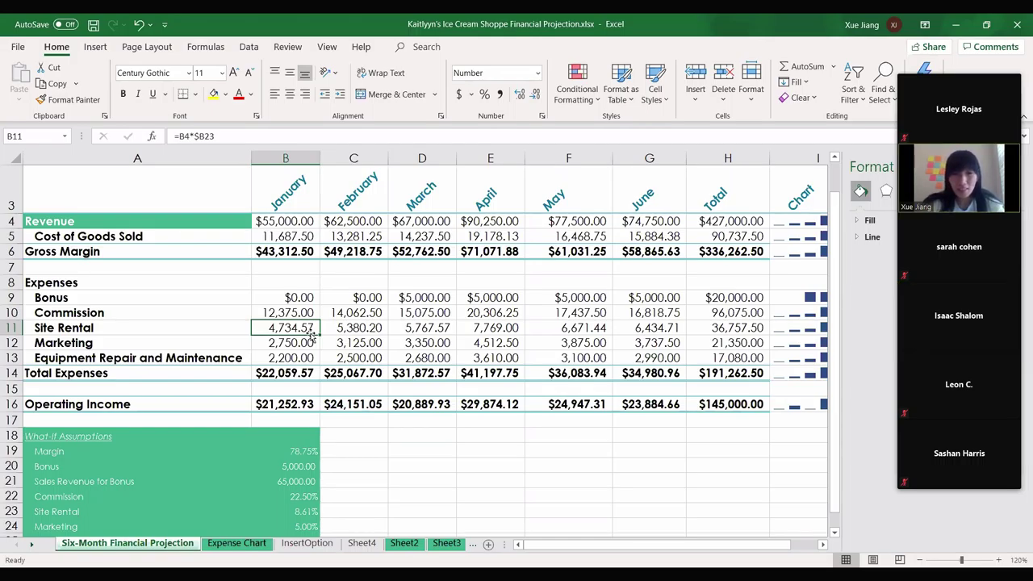
click(204, 136)
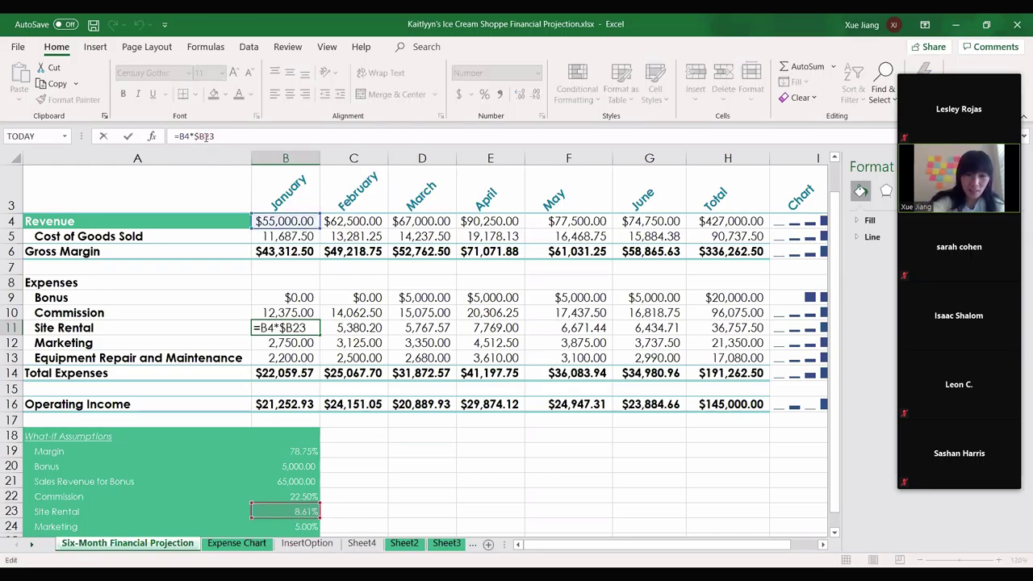
text(¥)
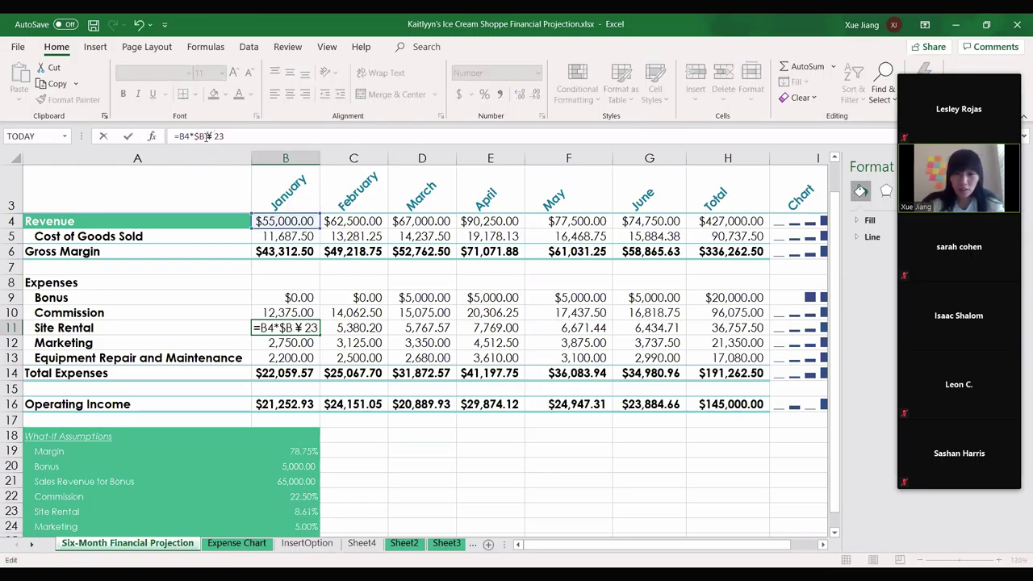
key(BackSpace)
text($)
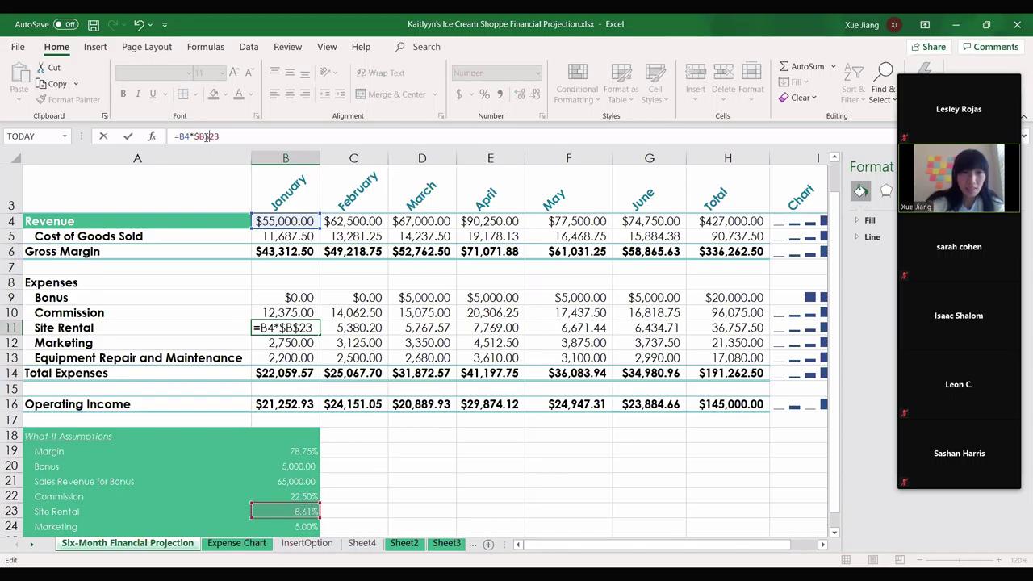
key(Return)
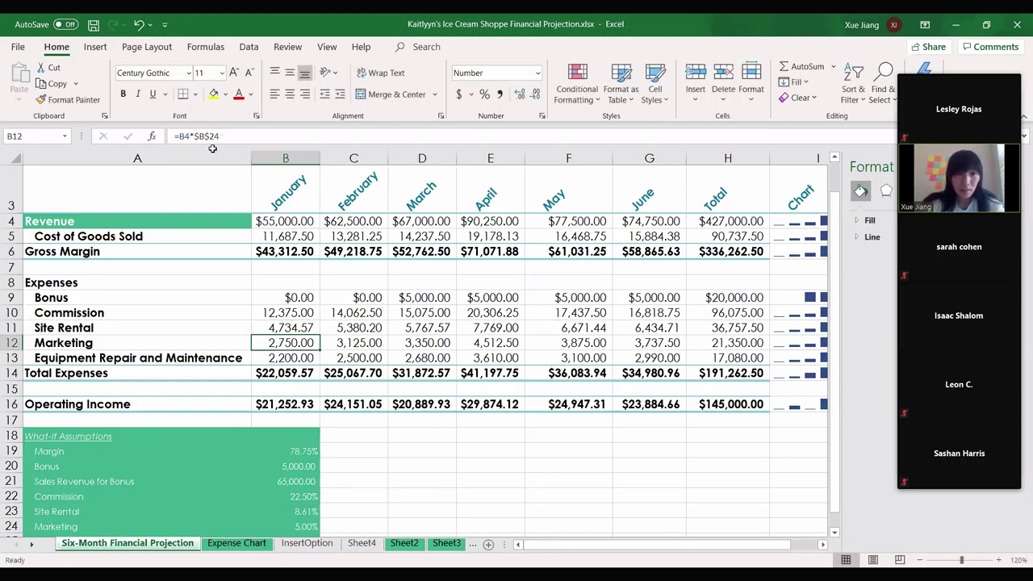
- Examine the January and April expense formulas and the rates in the What-If Assumptions block that they refer to
click(296, 360)
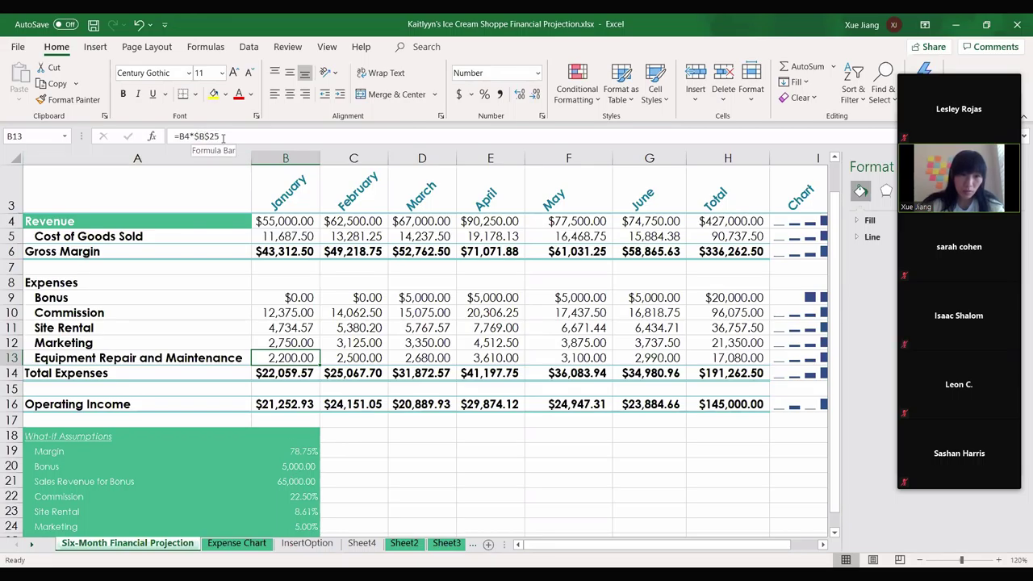
click(302, 527)
scroll(299, 524, down, 5)
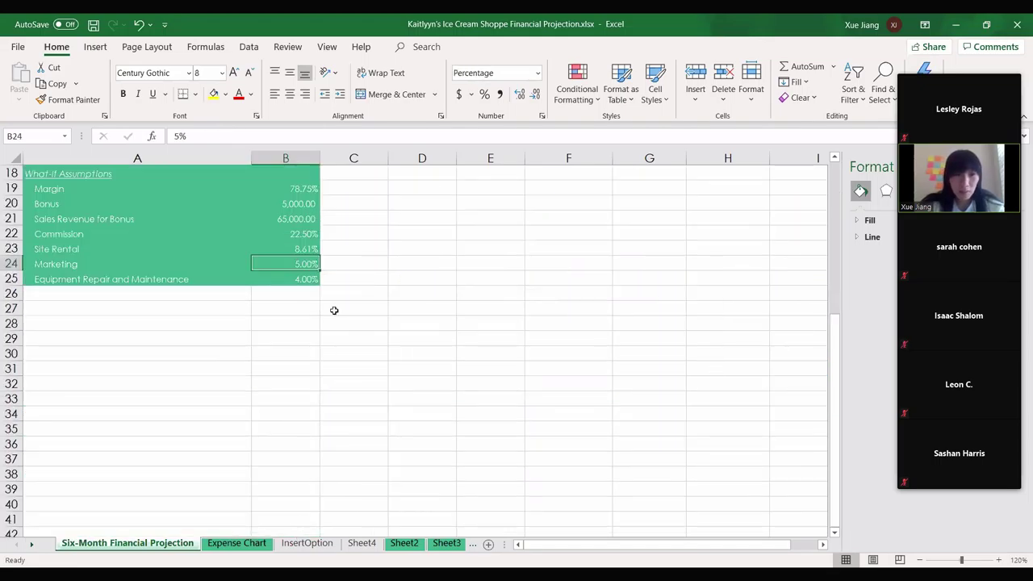
scroll(313, 283, up, 5)
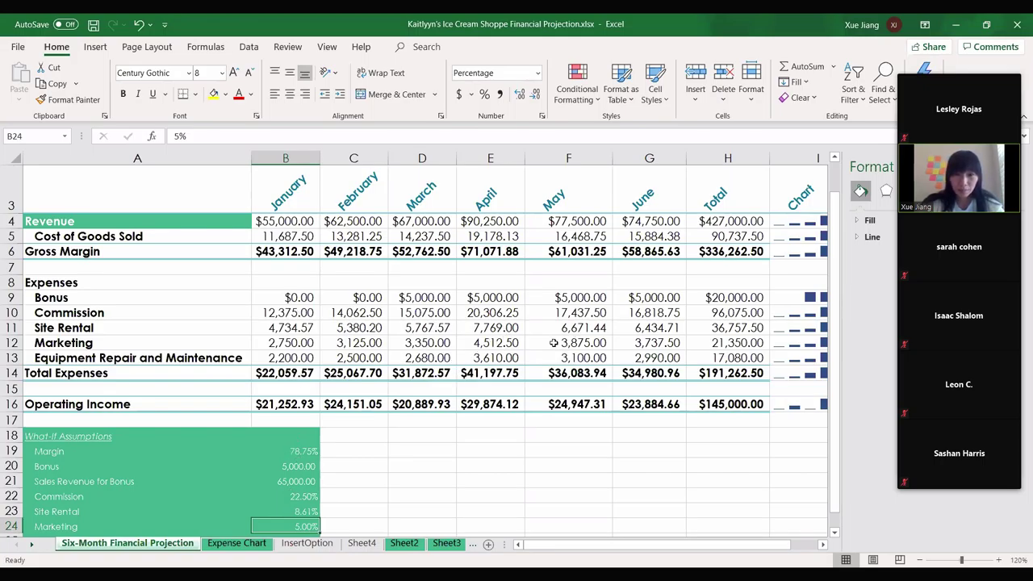
click(485, 328)
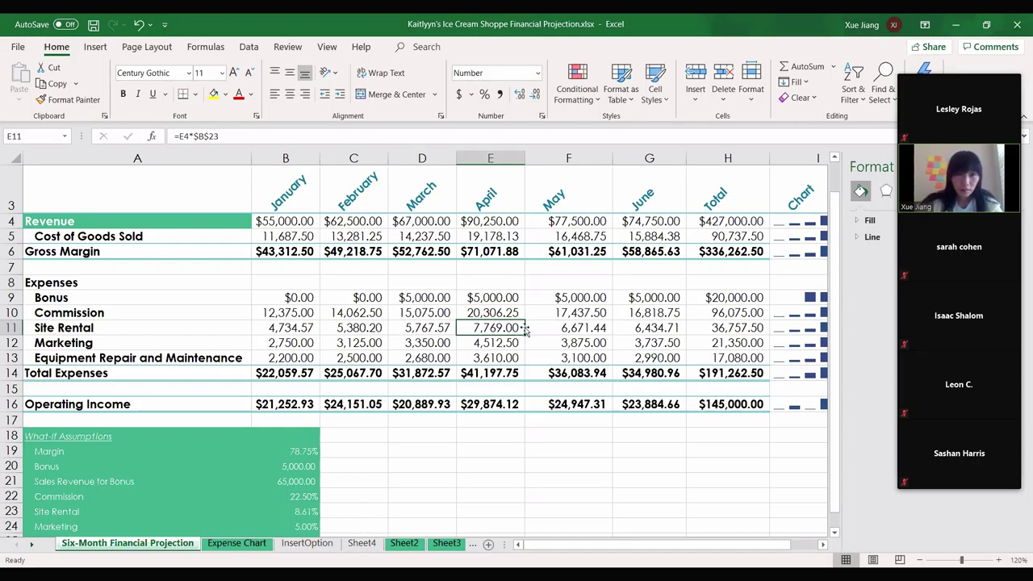
click(493, 357)
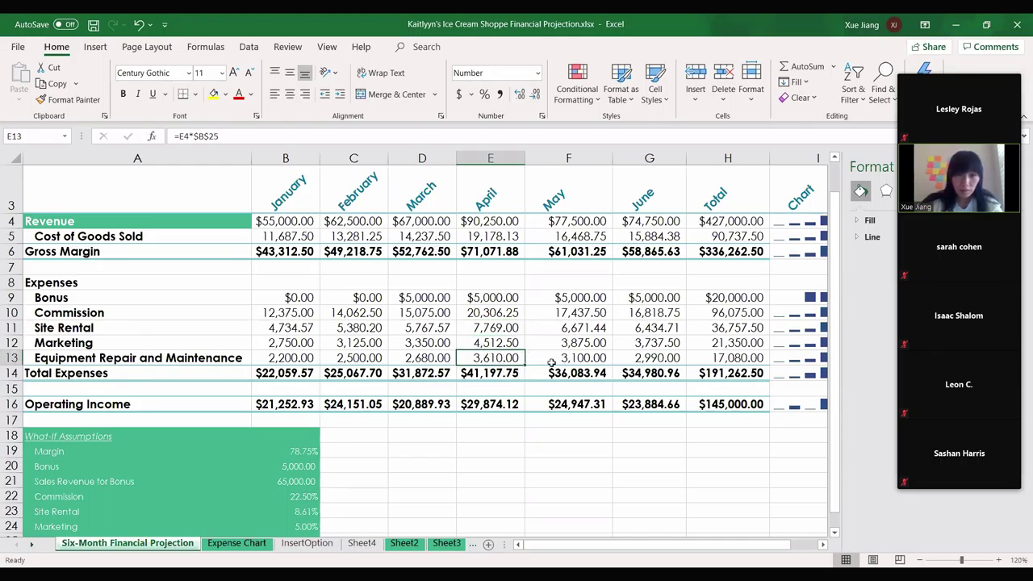
click(490, 451)
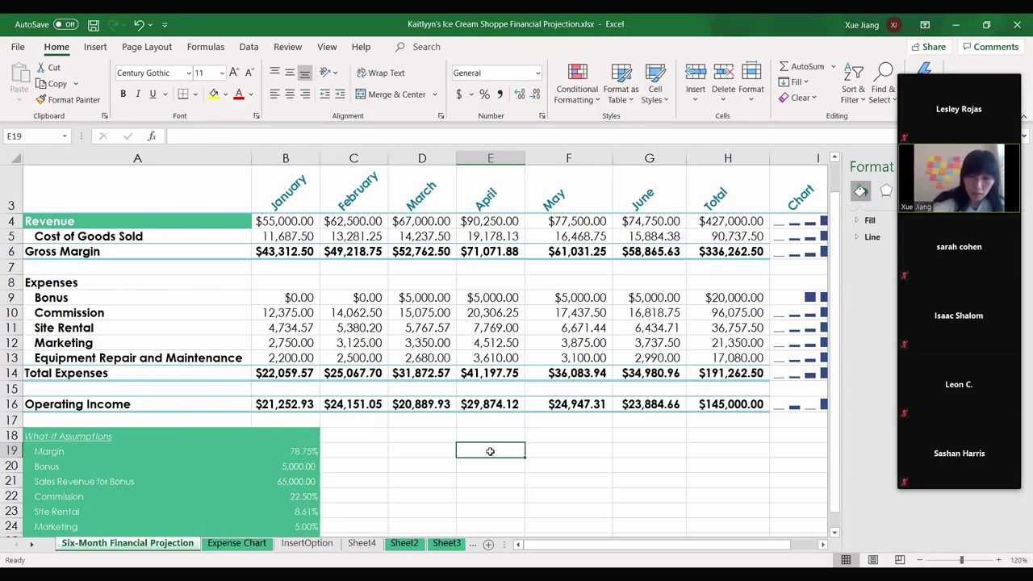
text(=)
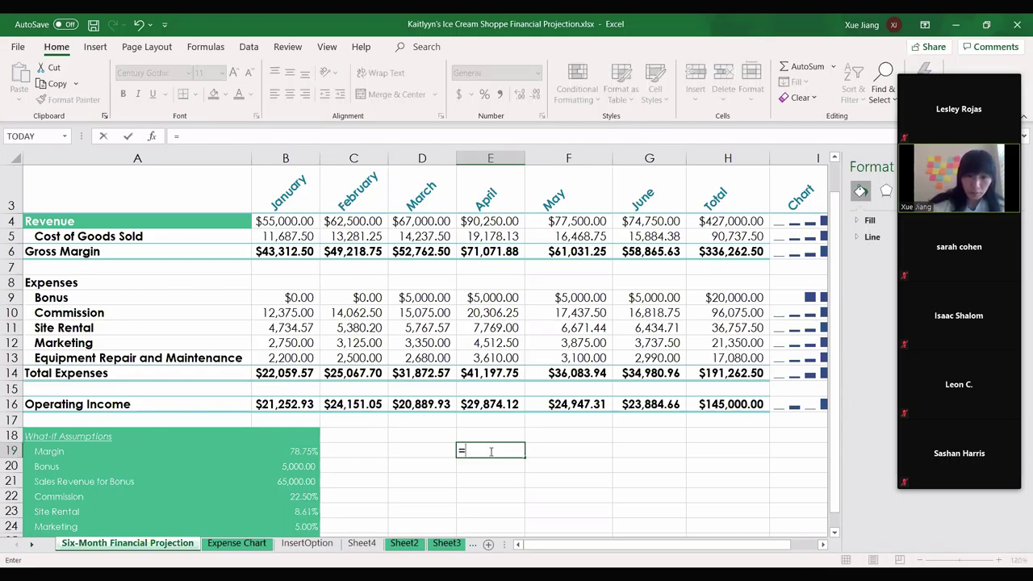
key(BackSpace)
click(494, 460)
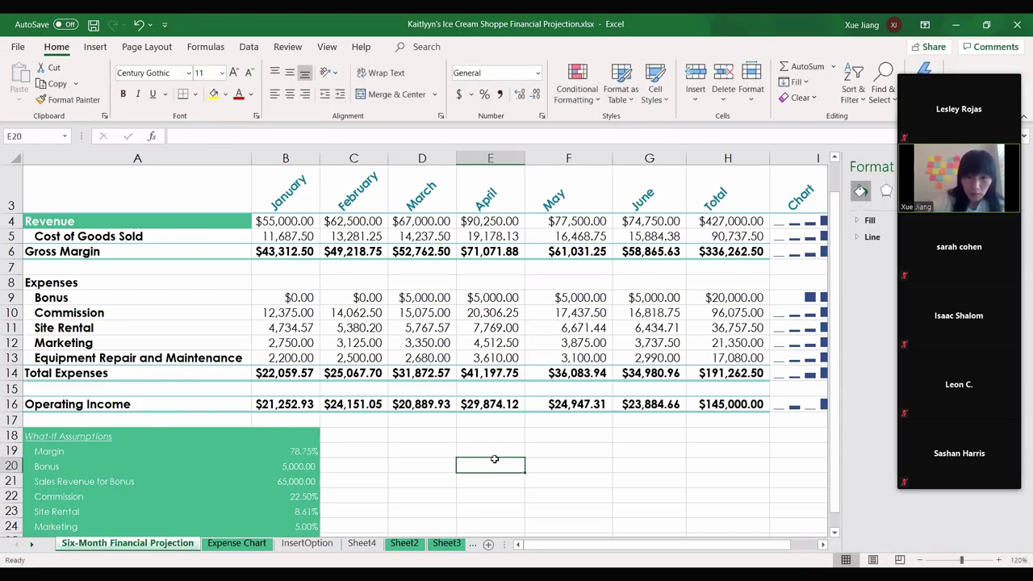
- Enter the sample values 2 in E19 and 3 in E20
click(498, 452)
text(2)
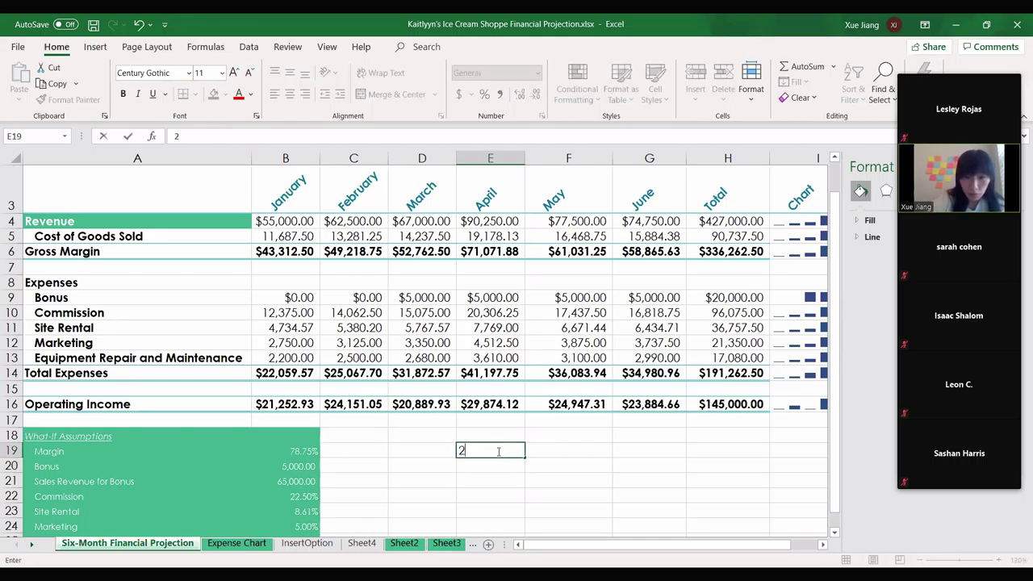
key(Return)
text(3)
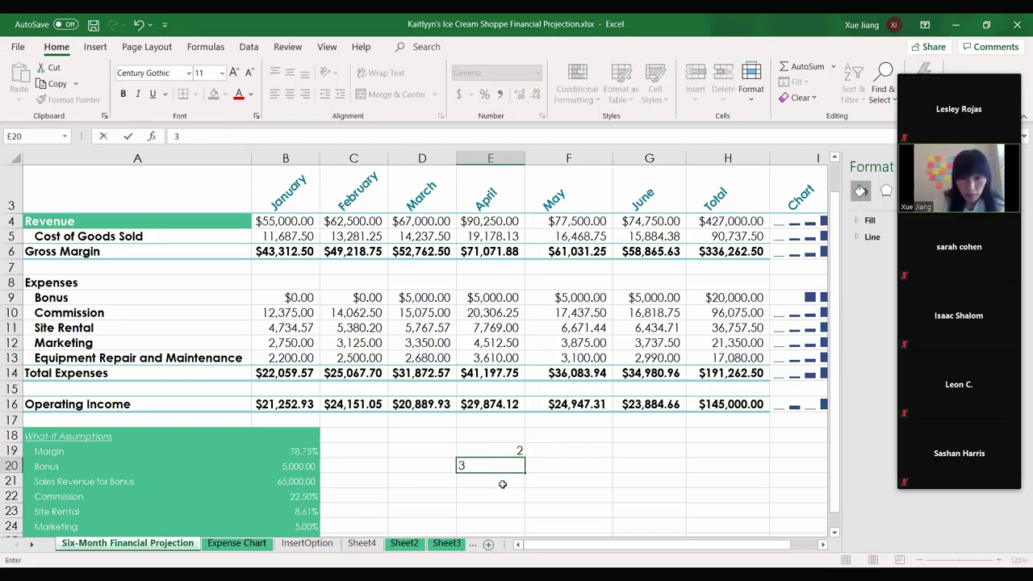
key(Return)
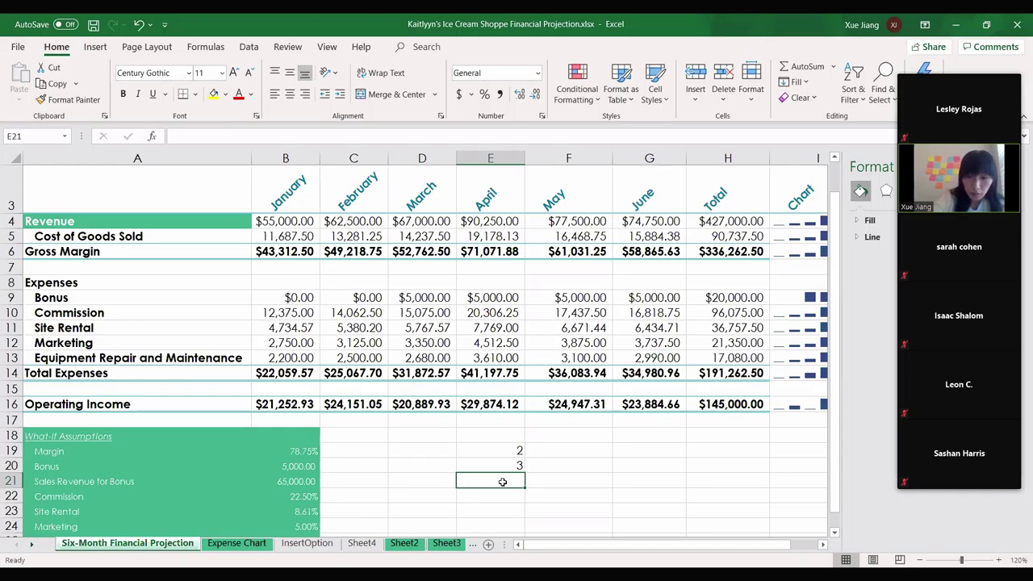
text(=)
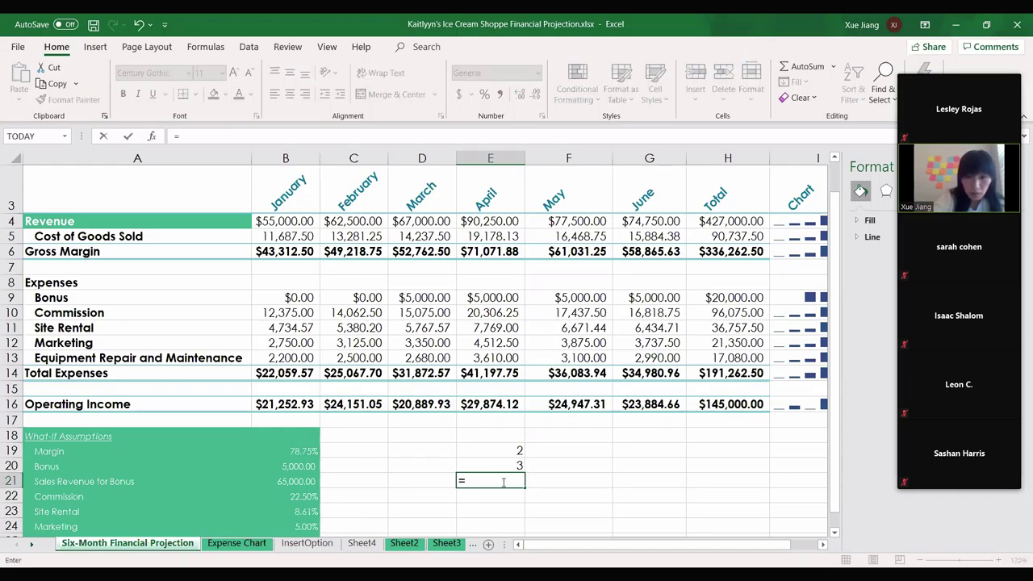
text(sum()
click(500, 454)
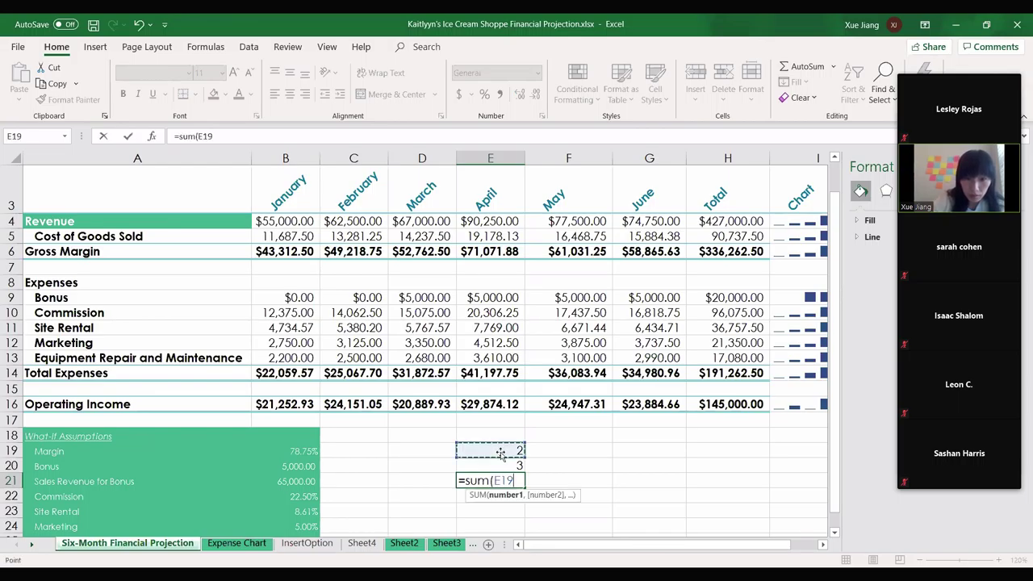
click(502, 468)
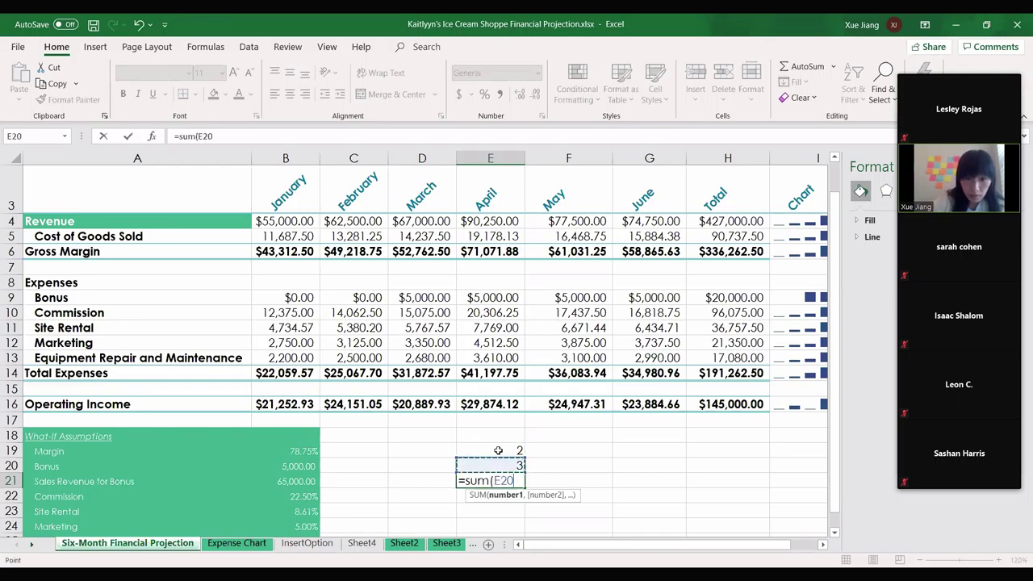
click(499, 450)
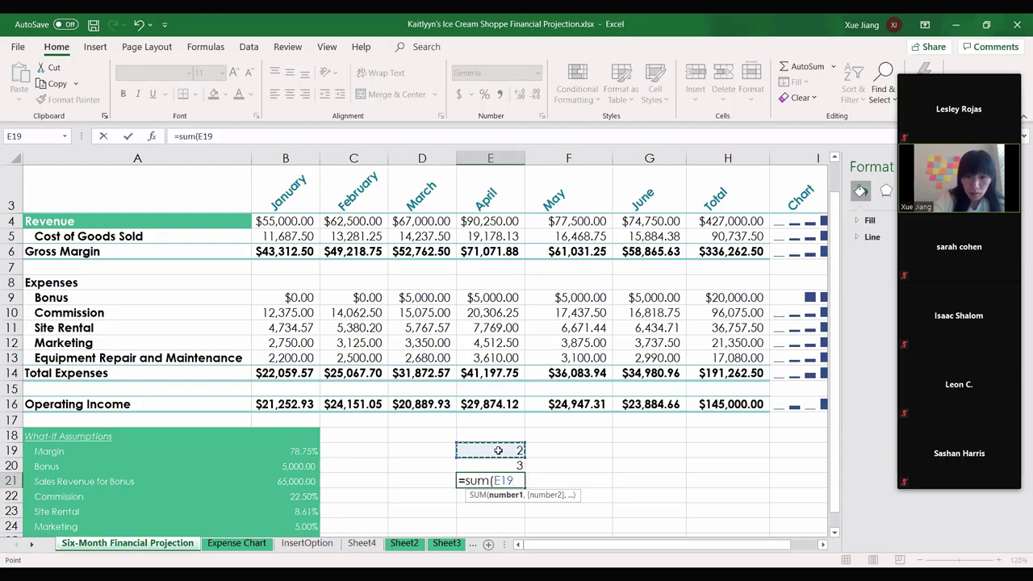
text(+)
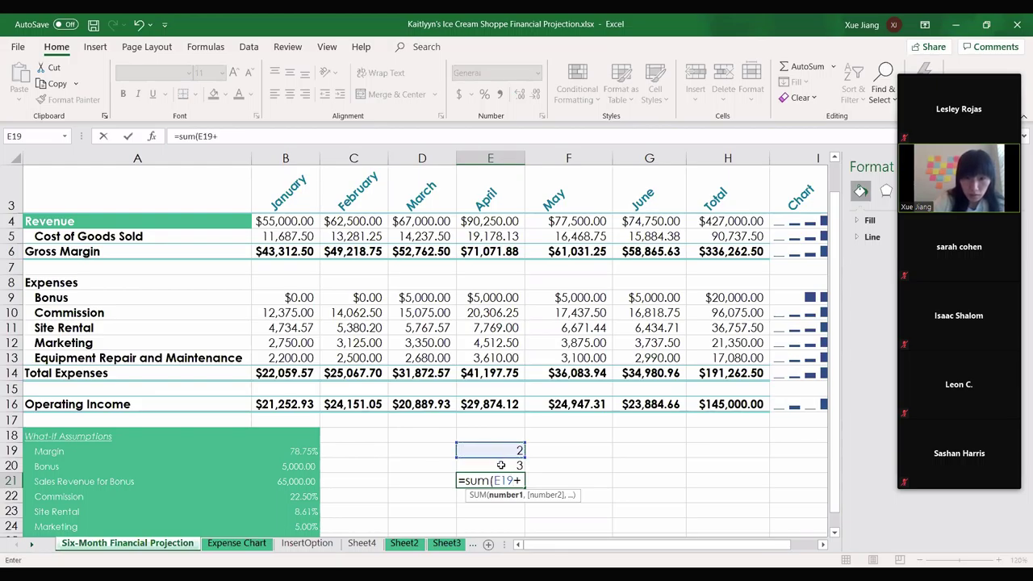
click(501, 465)
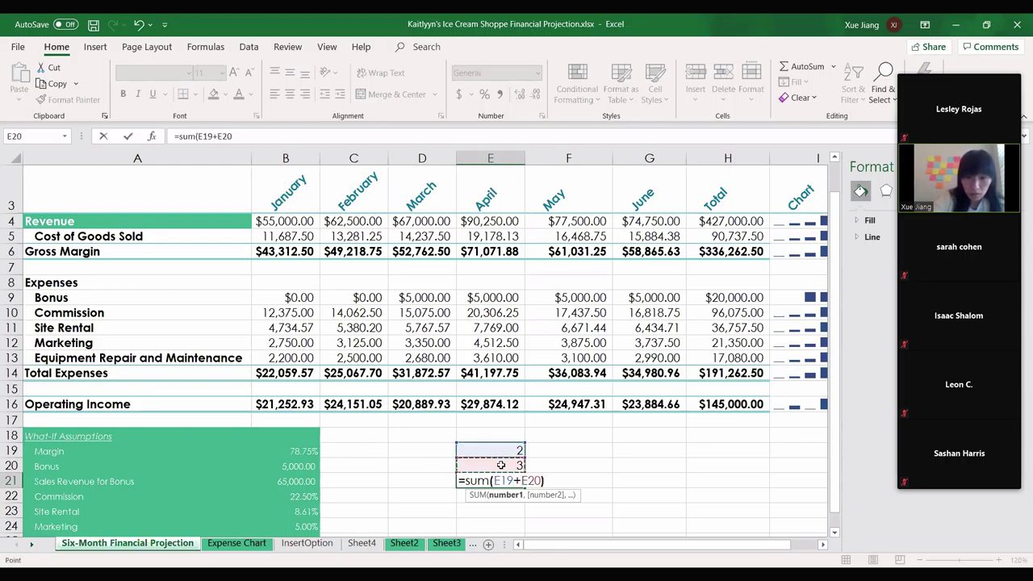
text())
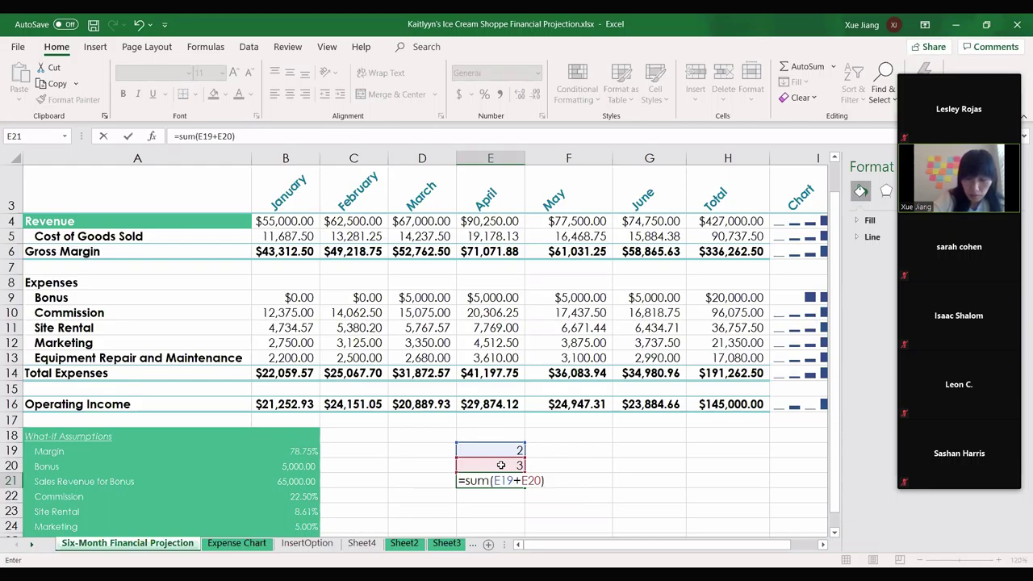
key(Escape)
- Enter the relative reference =E19 in E21 and compare it with its source cell E19
text(=)
click(499, 452)
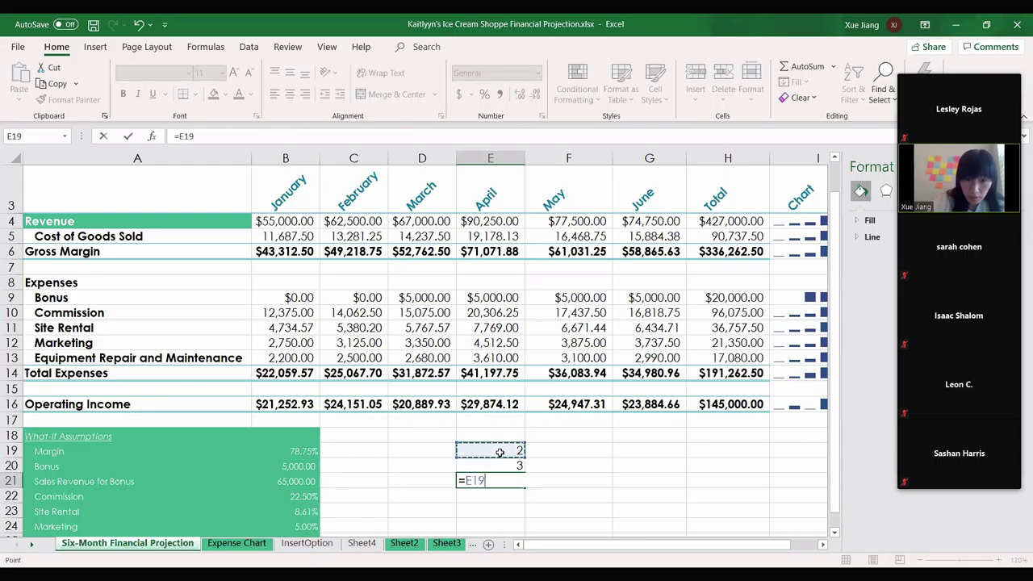
key(Return)
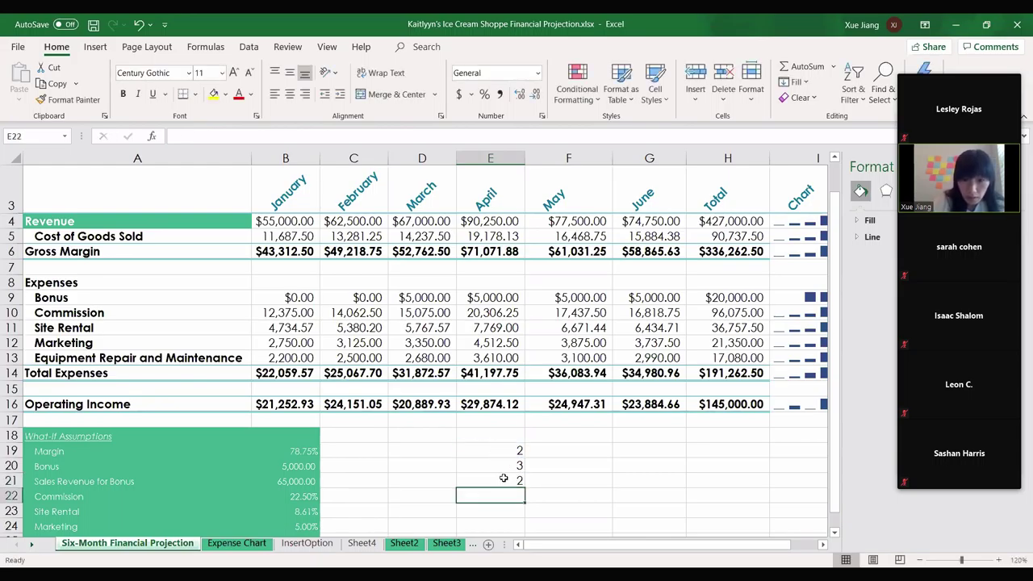
click(507, 481)
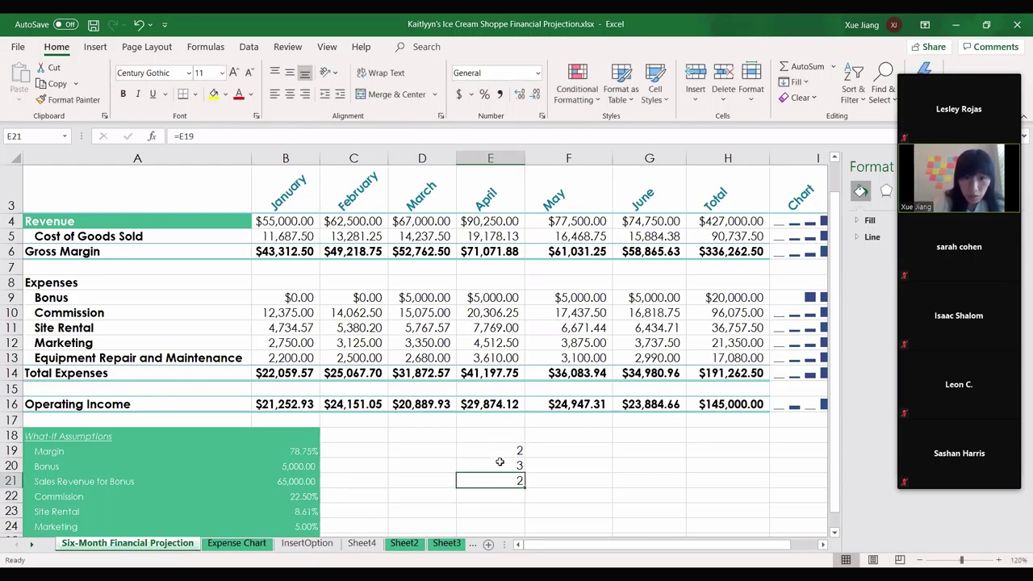
click(496, 449)
click(498, 482)
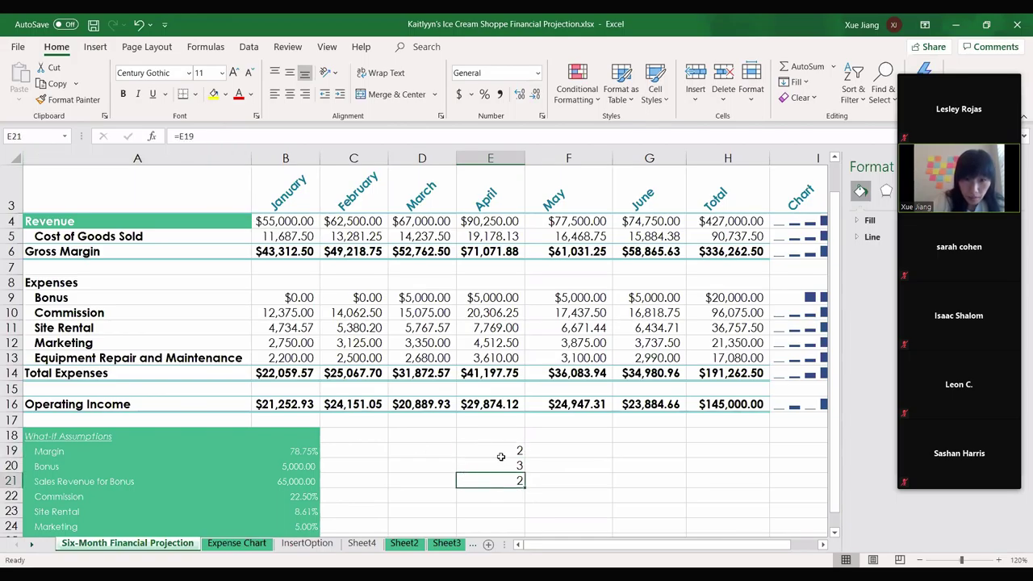
- Change the value in E19 to 5 and check the linked cell E21
click(500, 453)
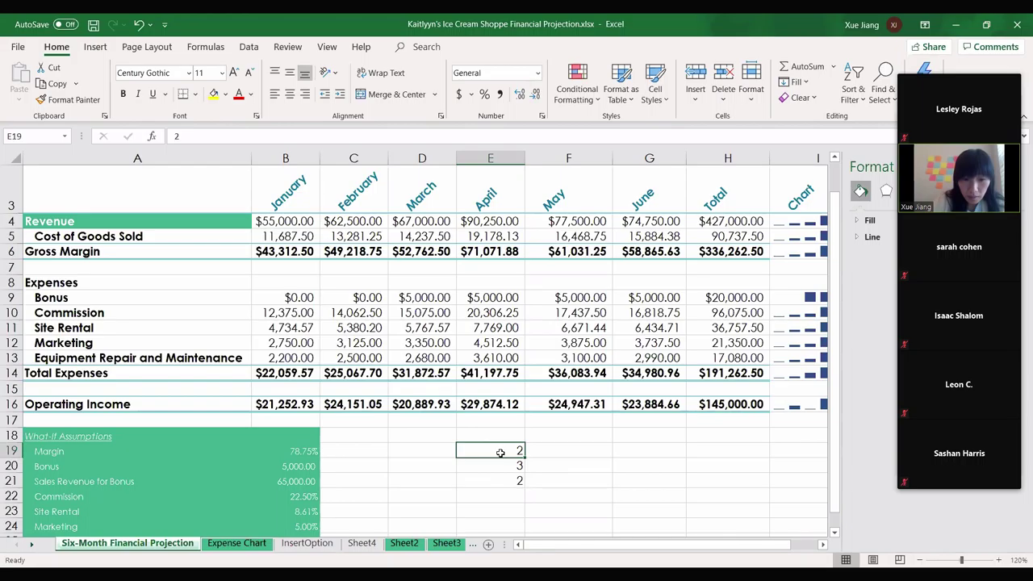
text(5)
key(Return)
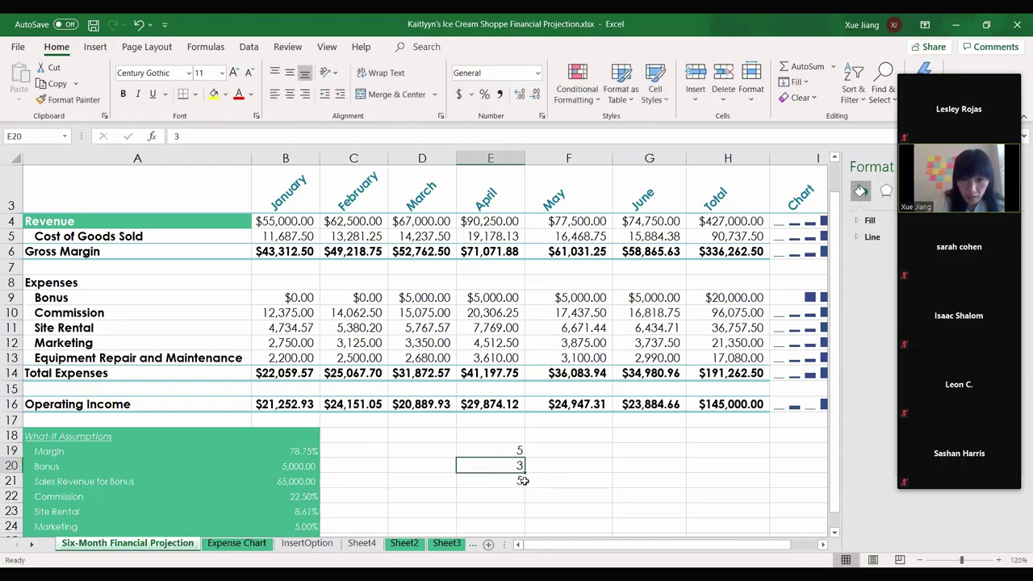
click(506, 480)
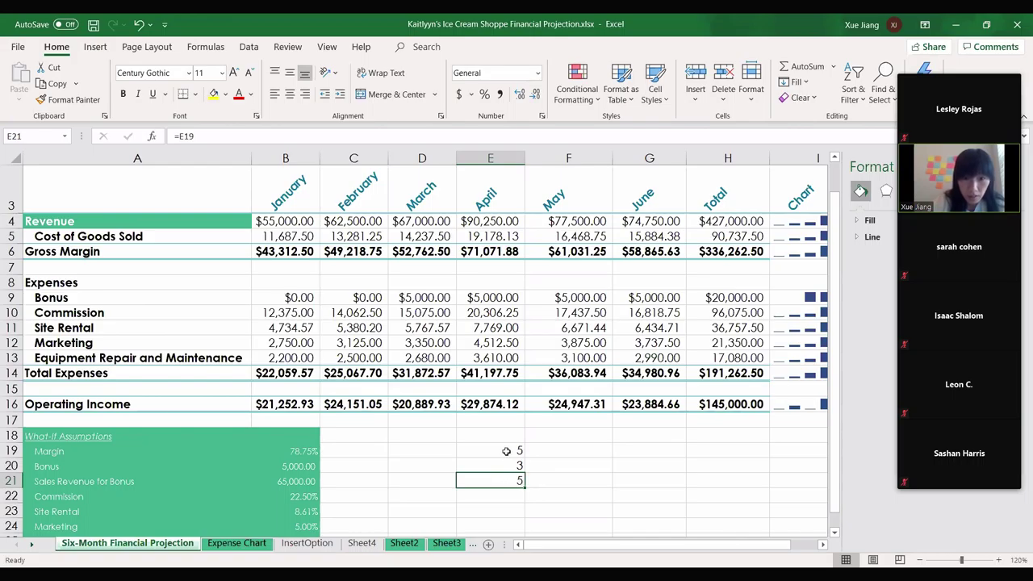
- Change the value in E19 to 344 and check the linked cell E21
click(506, 451)
text(344)
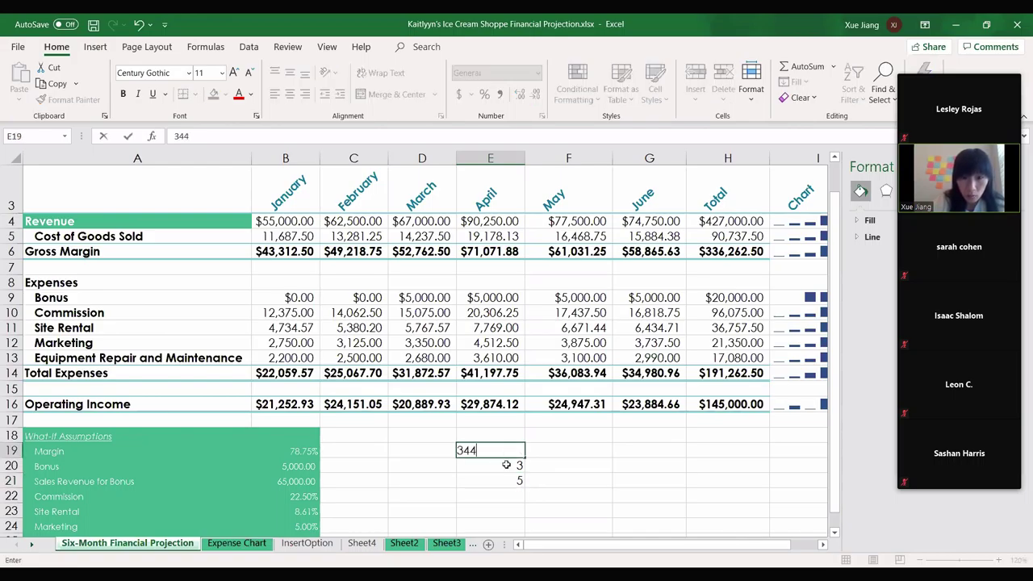
click(506, 480)
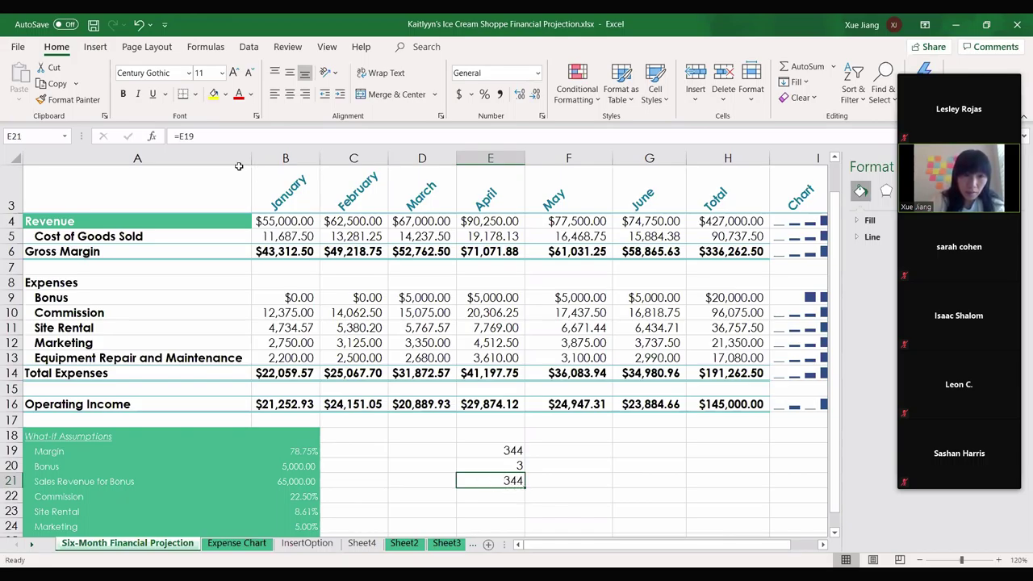
- Copy the relative reference from E21 into F21 and compare the pasted formula with the original and its source cells
key(ctrl+c)
click(555, 482)
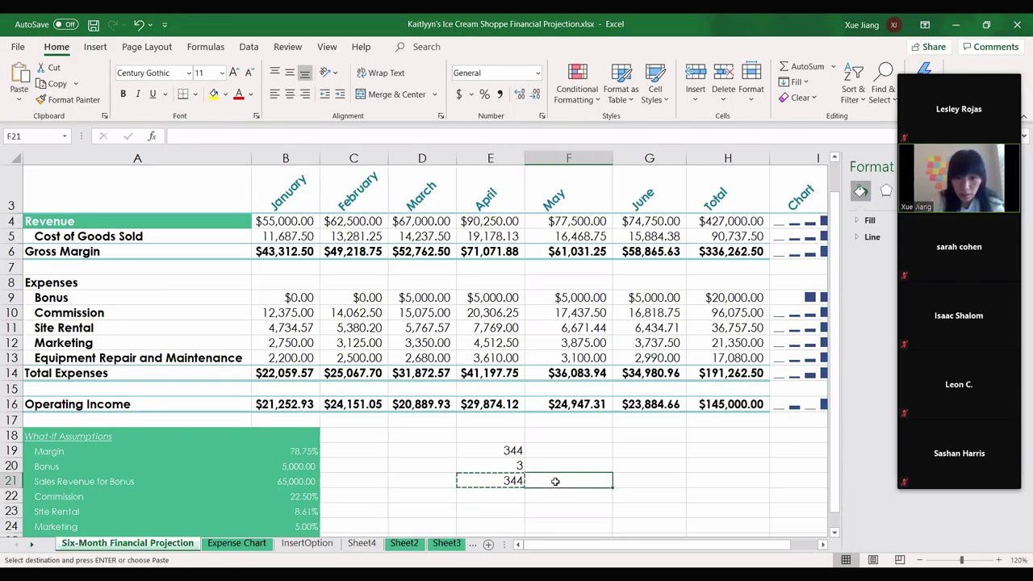
key(ctrl+v)
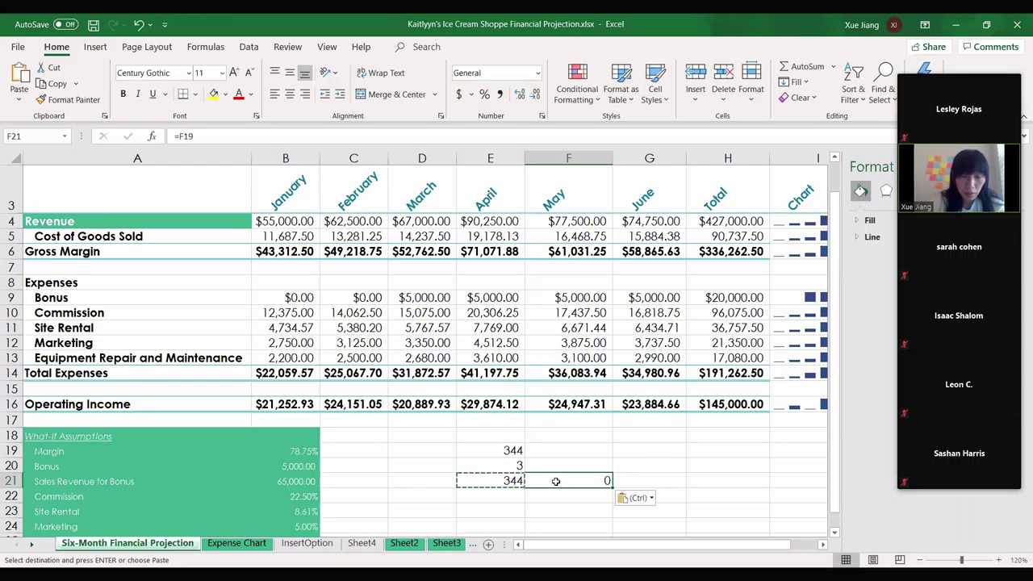
click(563, 449)
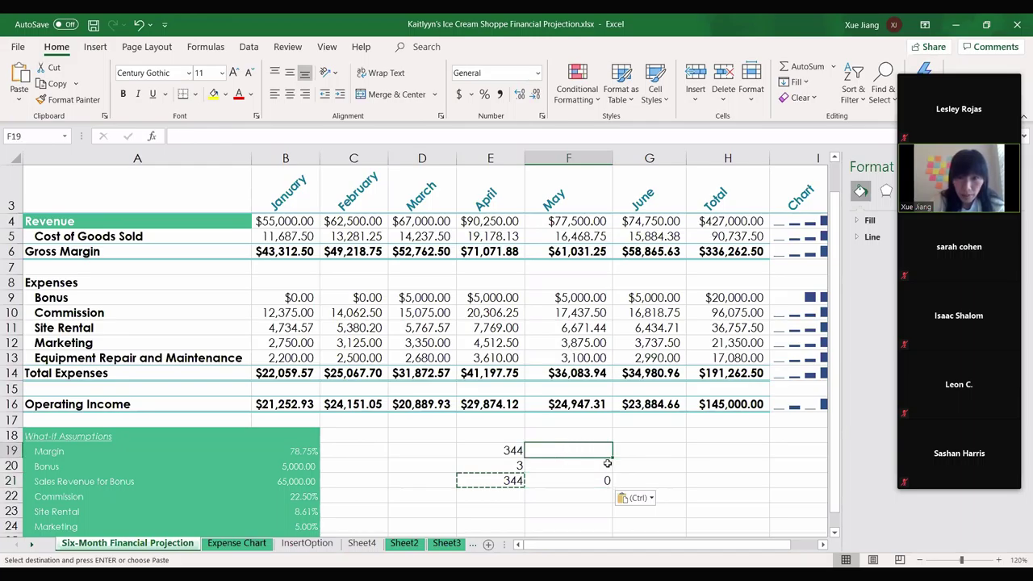
click(575, 484)
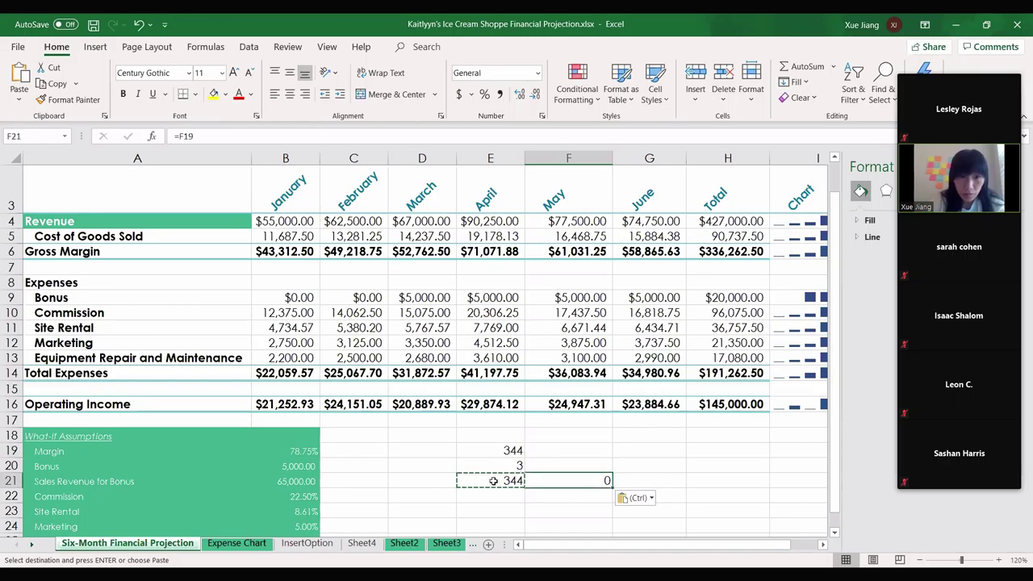
click(496, 451)
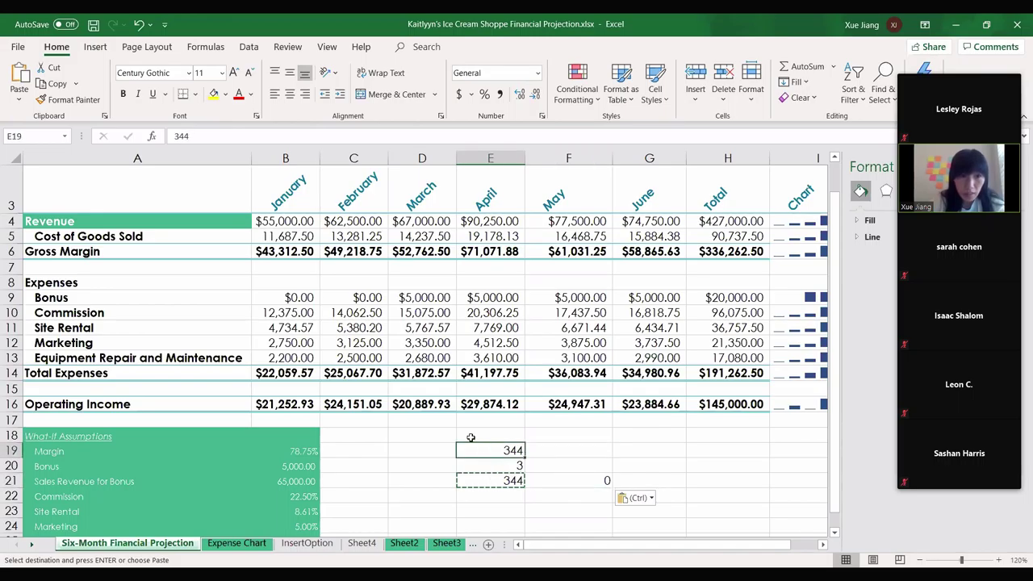
click(494, 480)
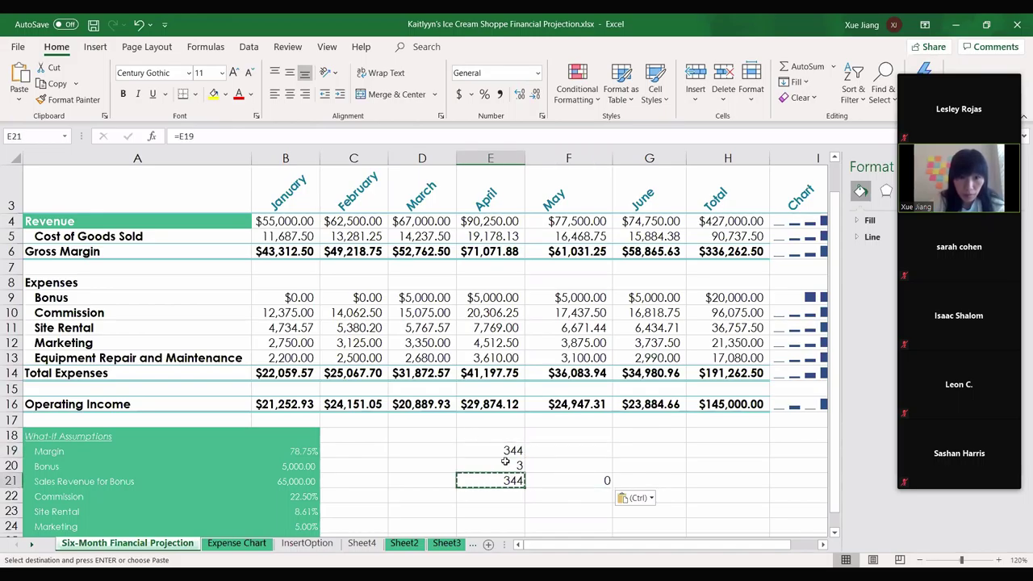
- Replace the formula in F21 with the absolute reference =$E$19 and compare it with source cell E19
click(554, 482)
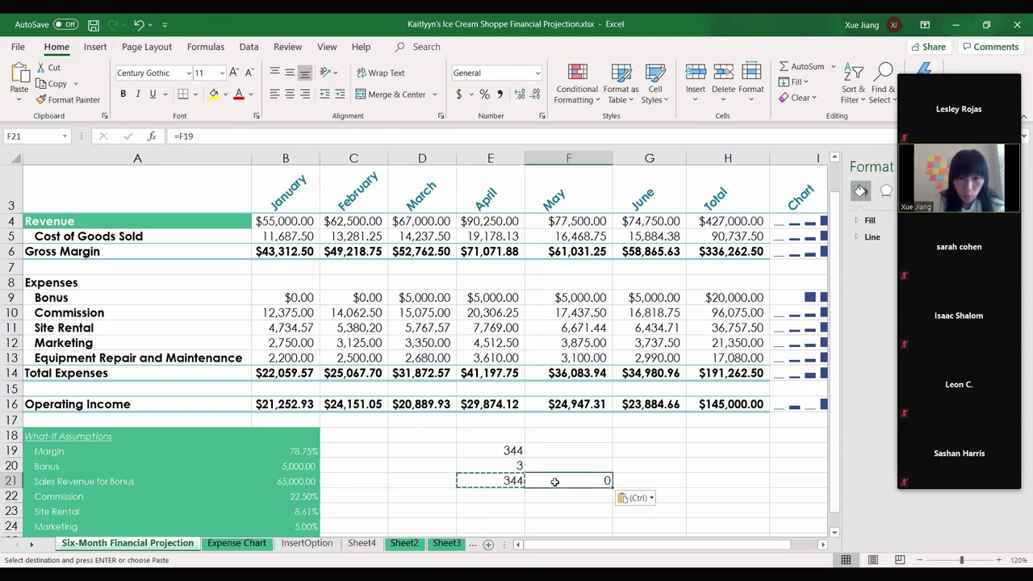
text(=)
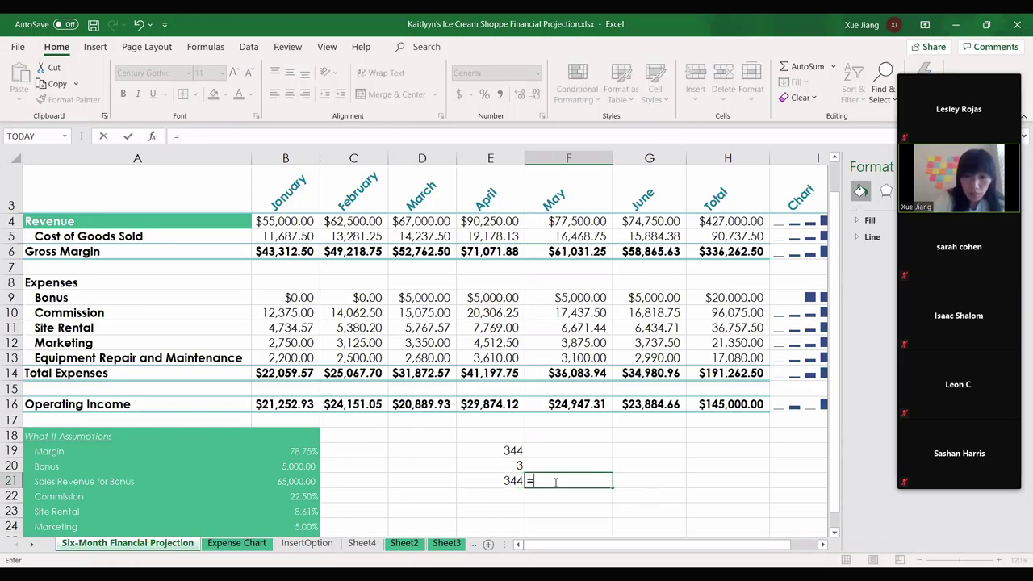
text($)
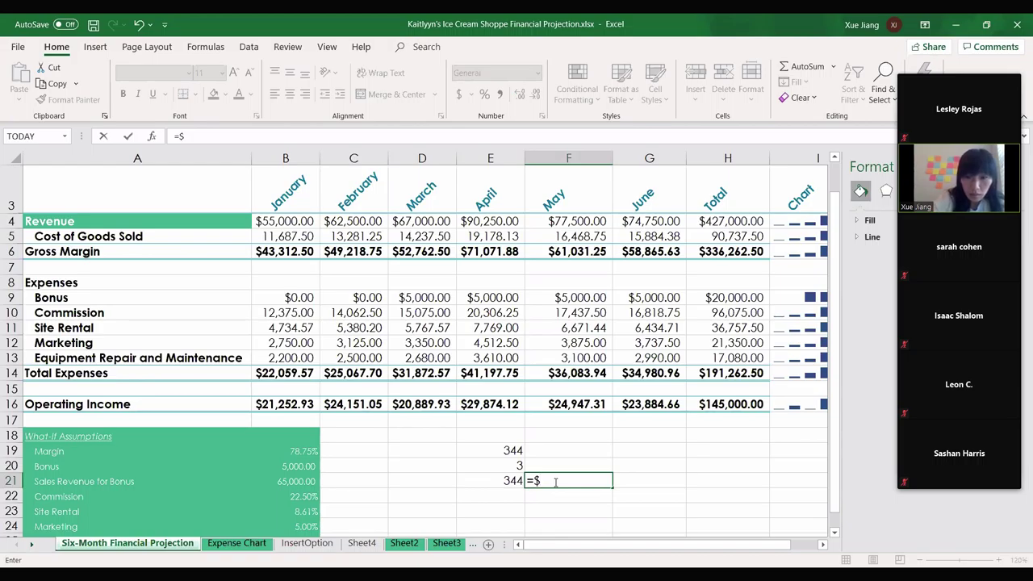
text(E)
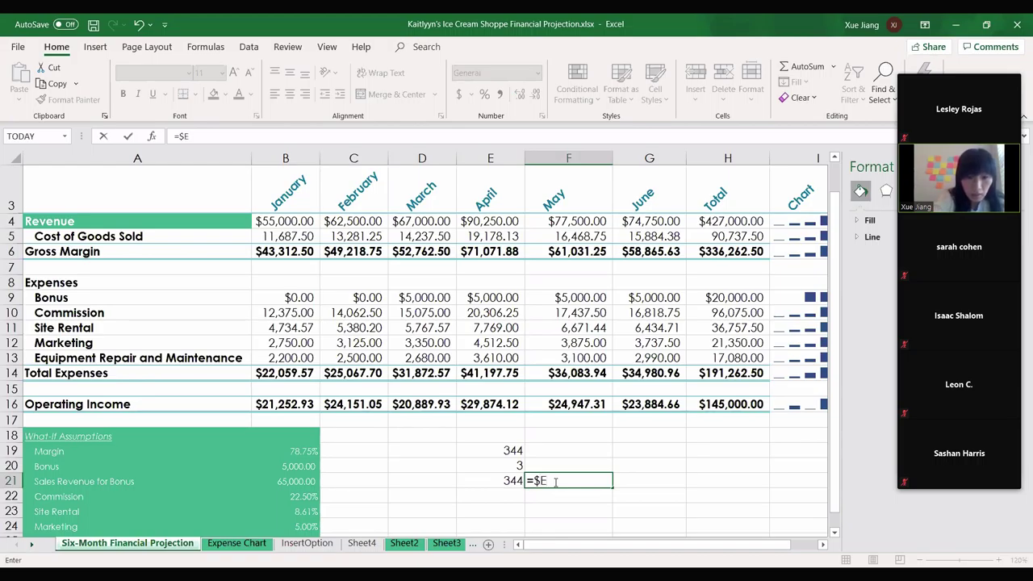
text($19)
key(Return)
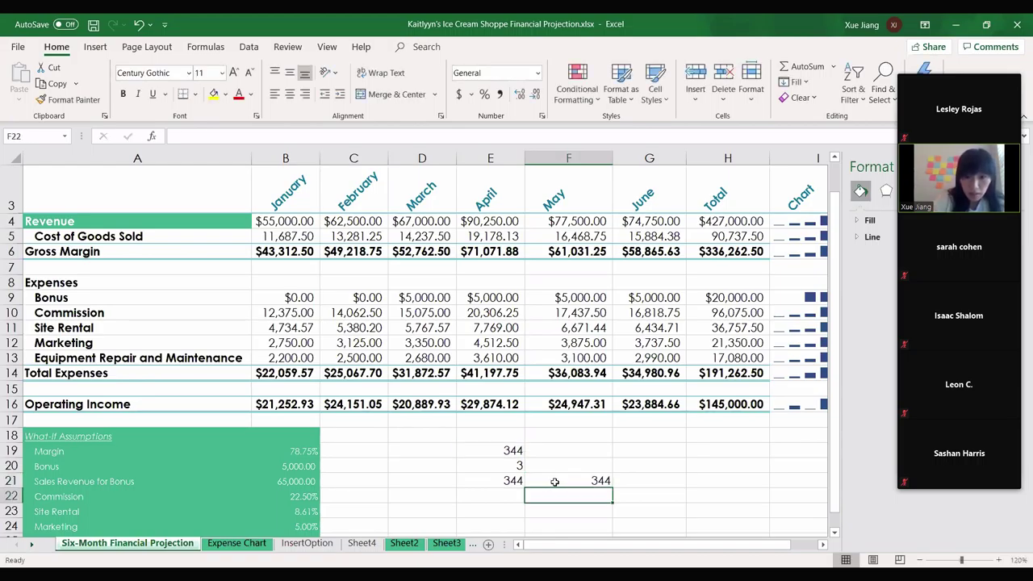
click(531, 480)
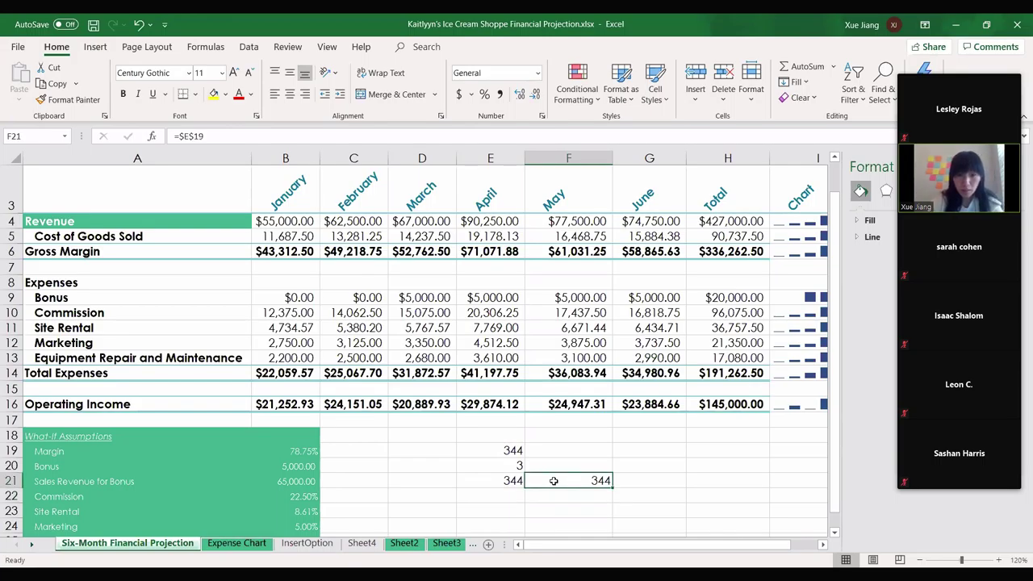
click(510, 452)
click(553, 484)
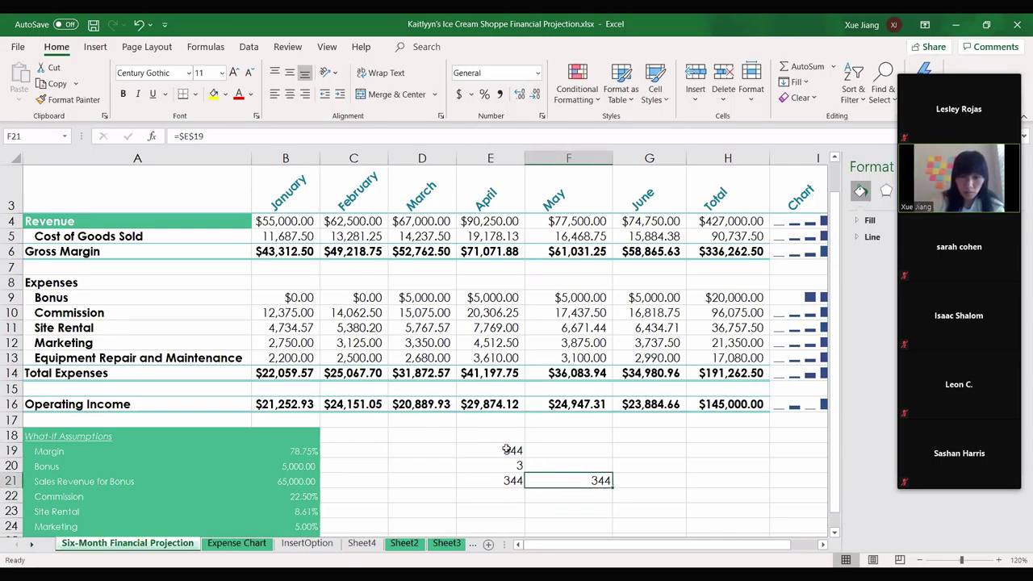
- Copy the relative reference from E21 into F23 and compare the pasted formula with E21 and E19
click(505, 448)
key(ctrl+c)
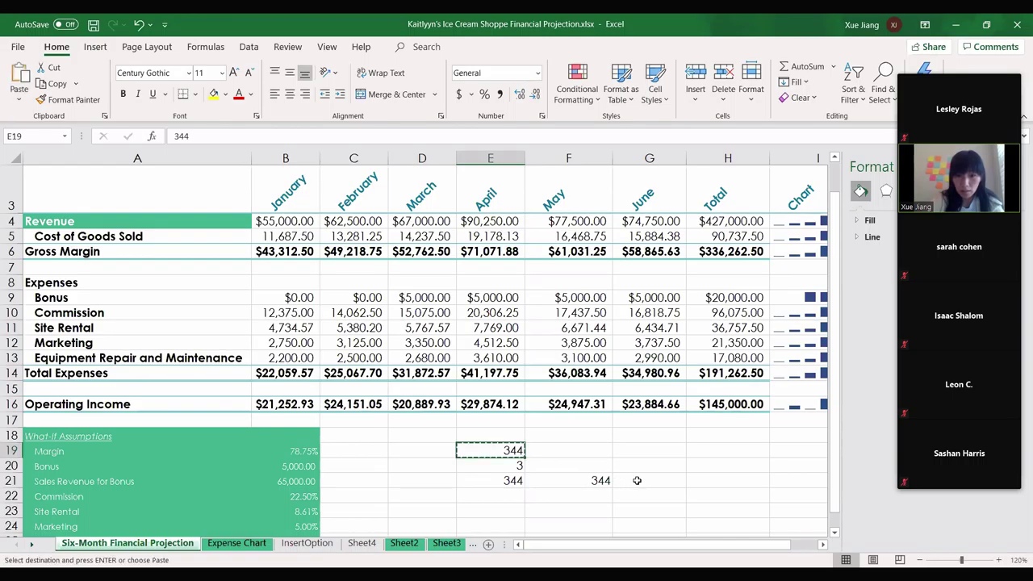
click(465, 485)
key(ctrl+c)
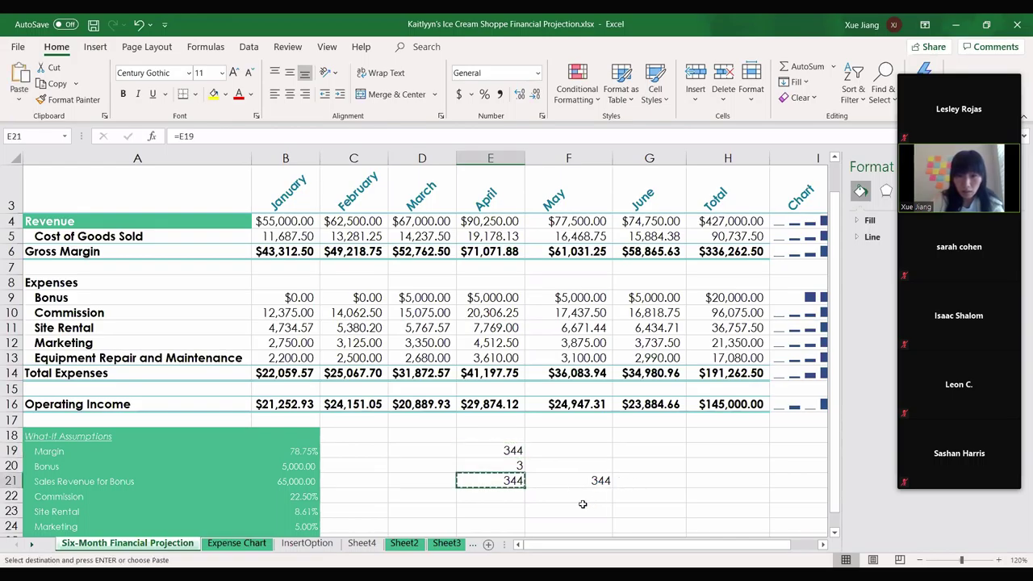
click(586, 507)
key(ctrl+v)
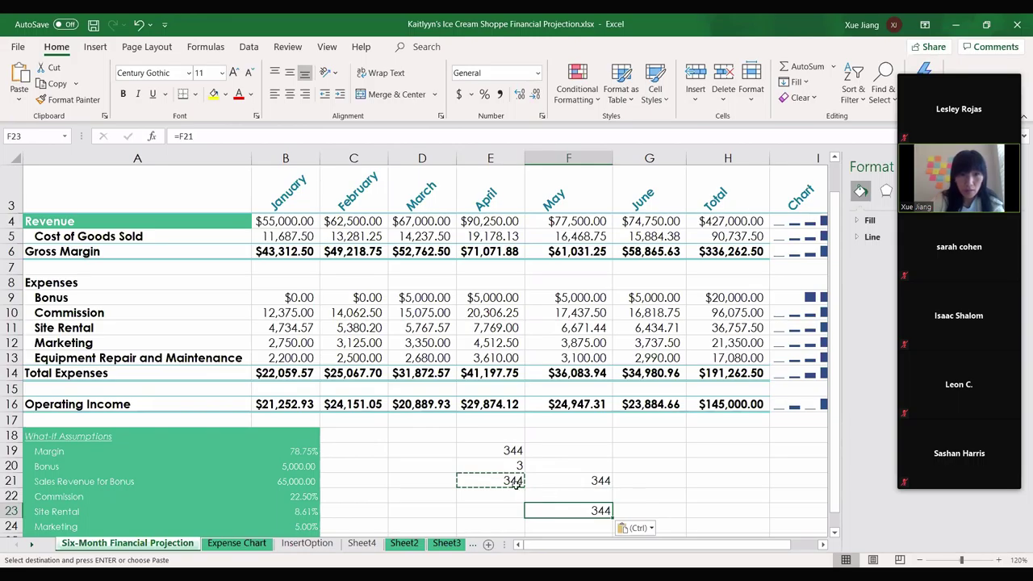
click(501, 450)
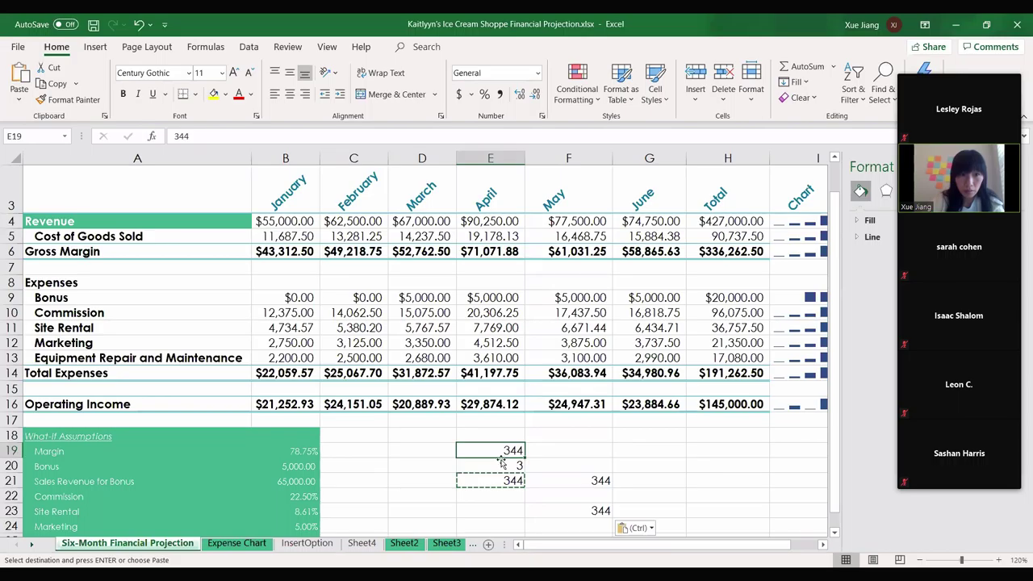
click(497, 483)
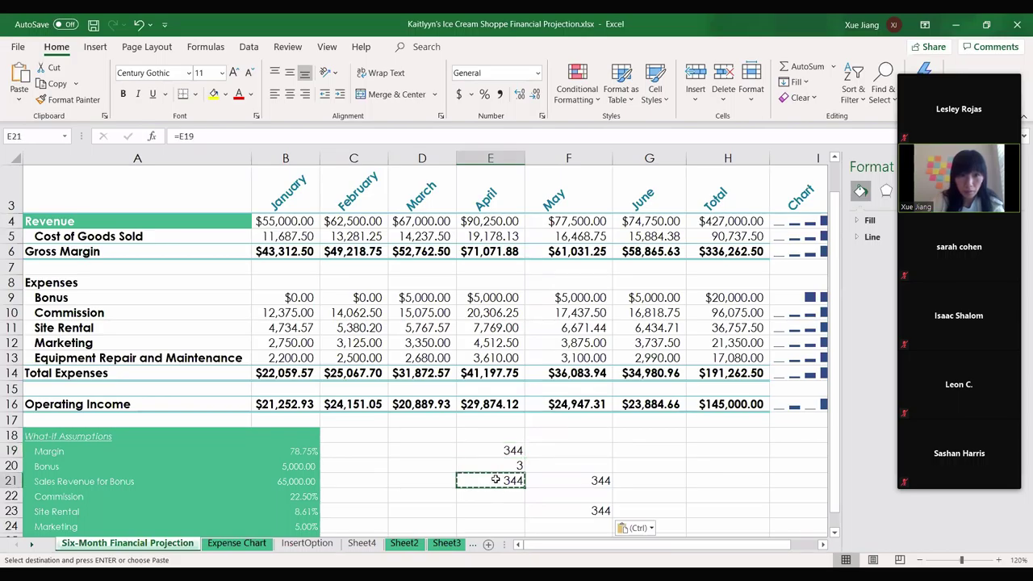
click(583, 512)
click(516, 480)
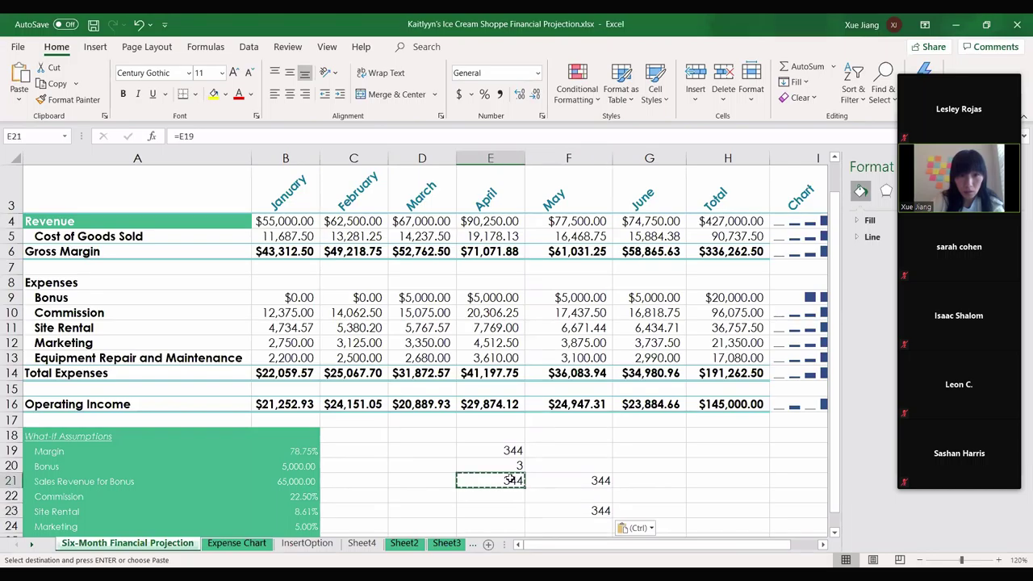
- Copy the absolute reference from F21 into F23, G21 and G19
click(600, 481)
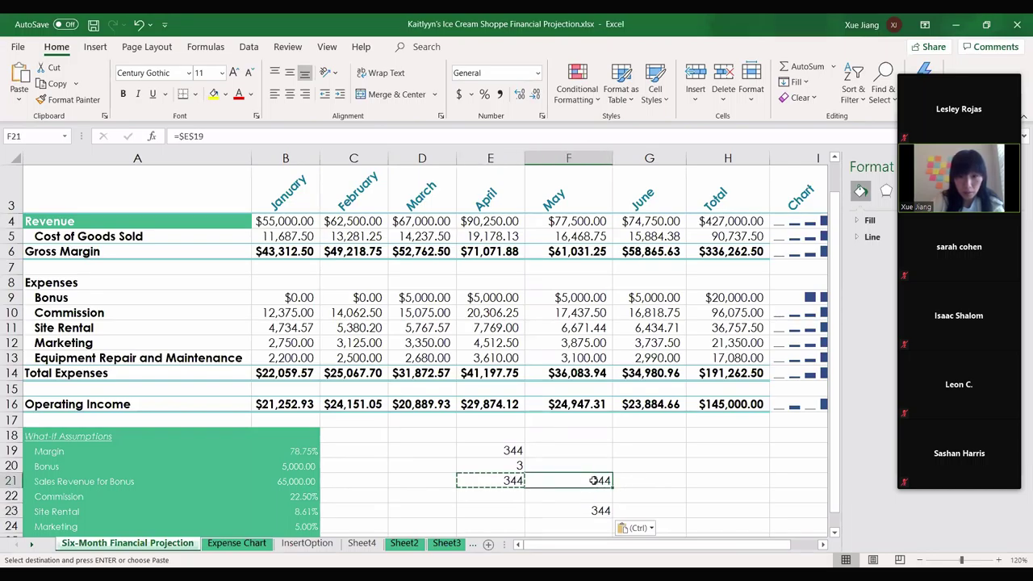
key(ctrl+c)
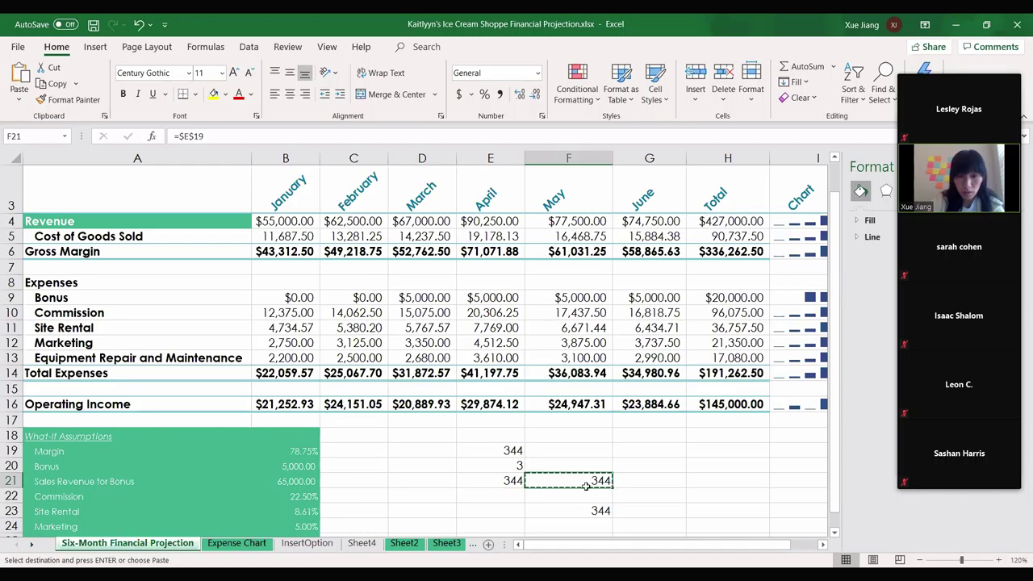
click(593, 511)
key(ctrl+v)
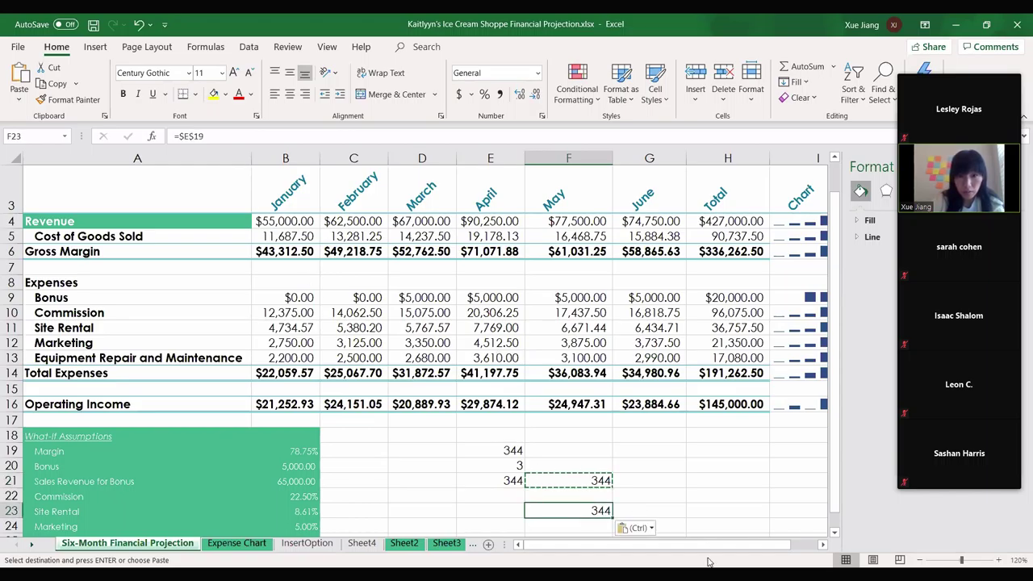
click(662, 480)
key(ctrl+v)
click(677, 454)
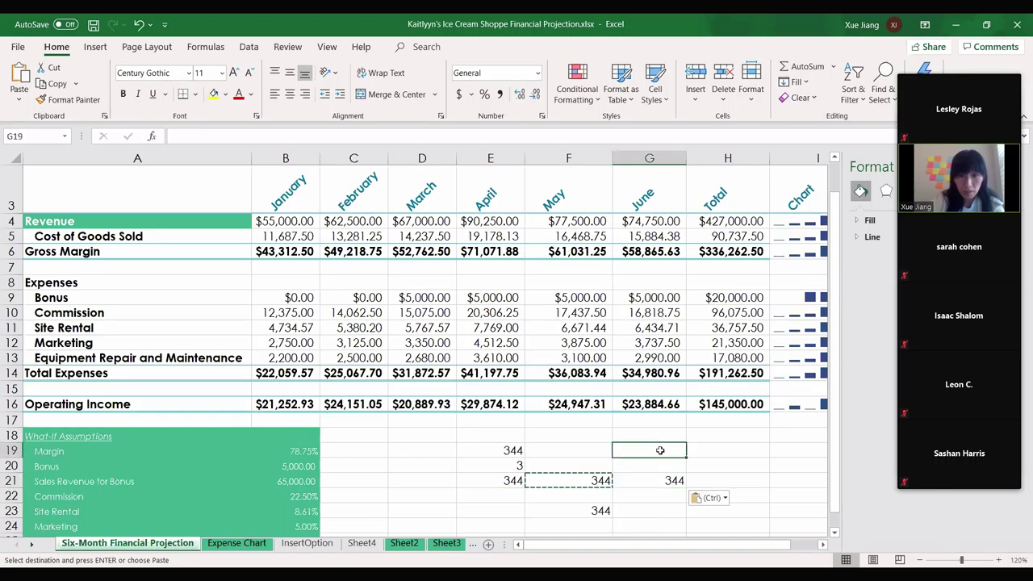
key(ctrl+v)
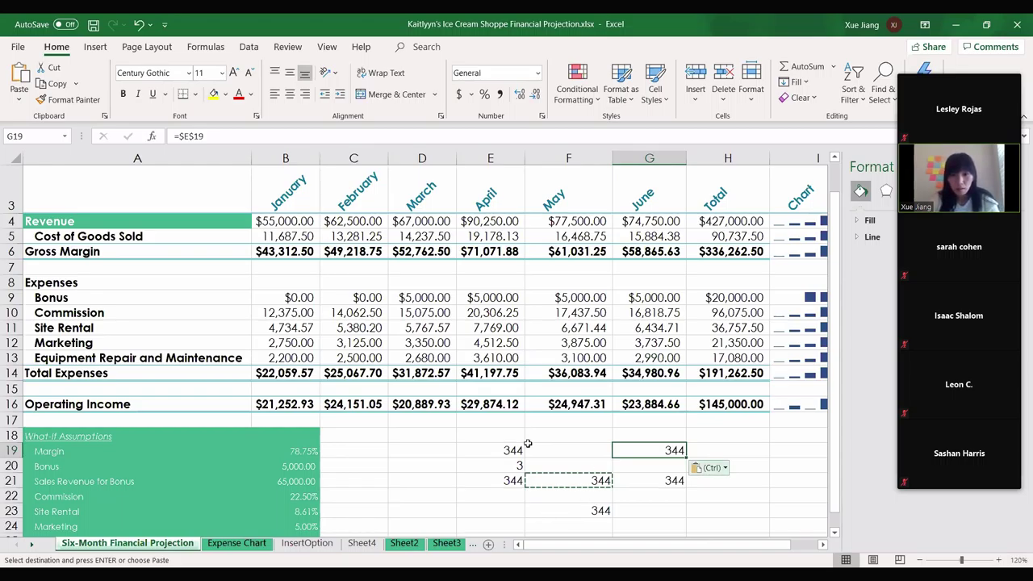
- Clear the sample values and formulas from the range E19:G23
click(493, 440)
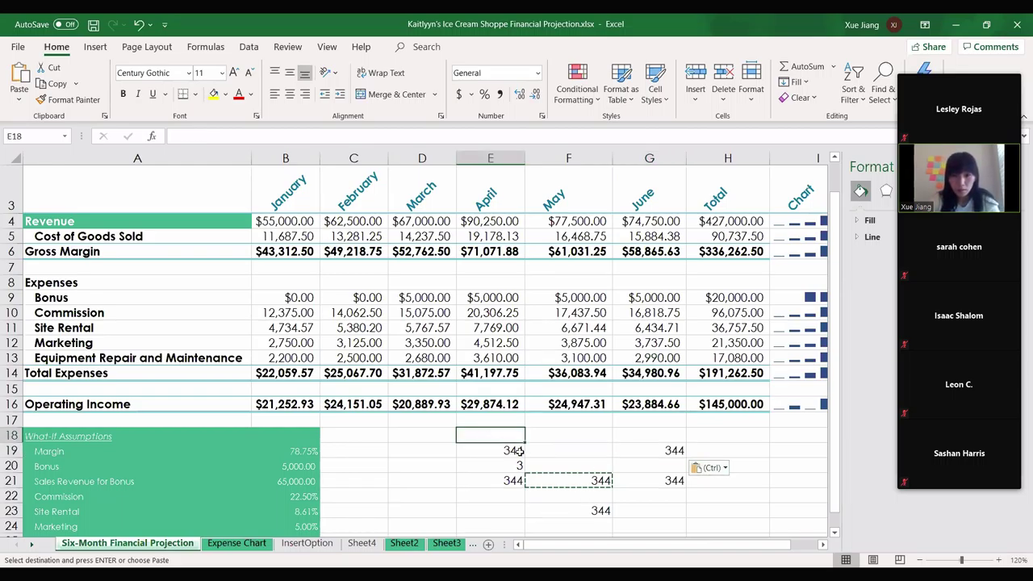
key(ctrl+c)
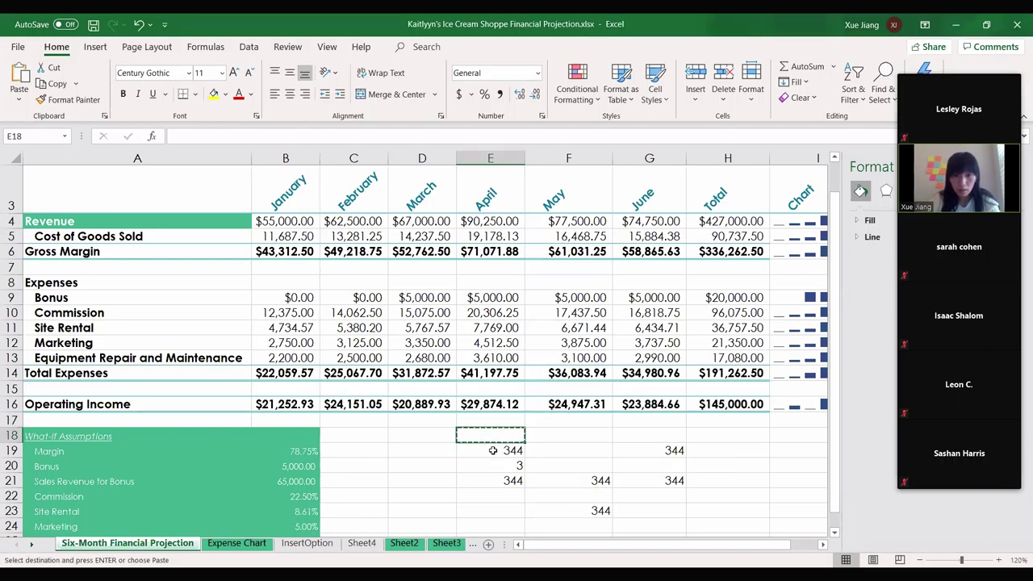
drag(485, 452, 643, 513)
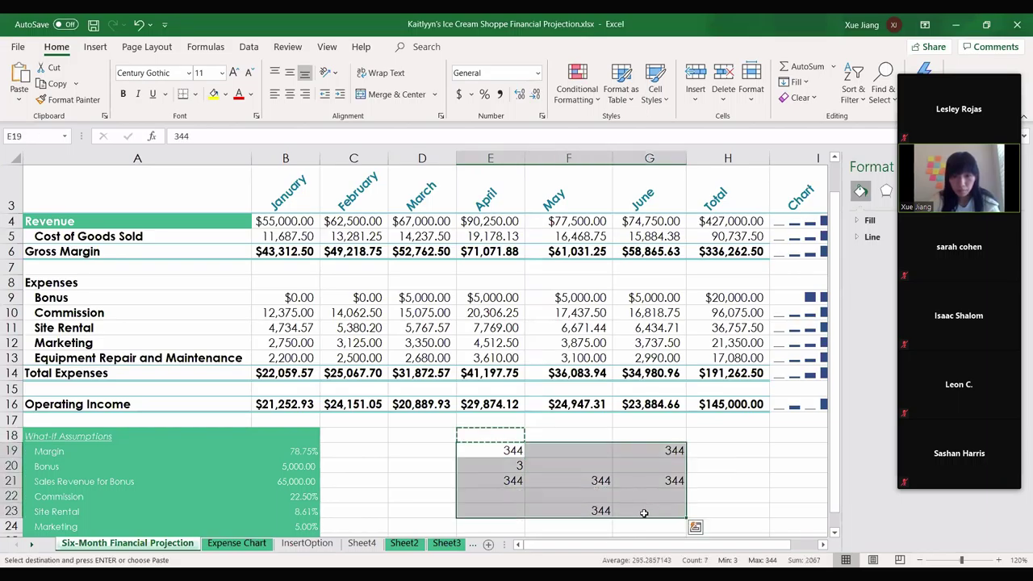
key(Delete)
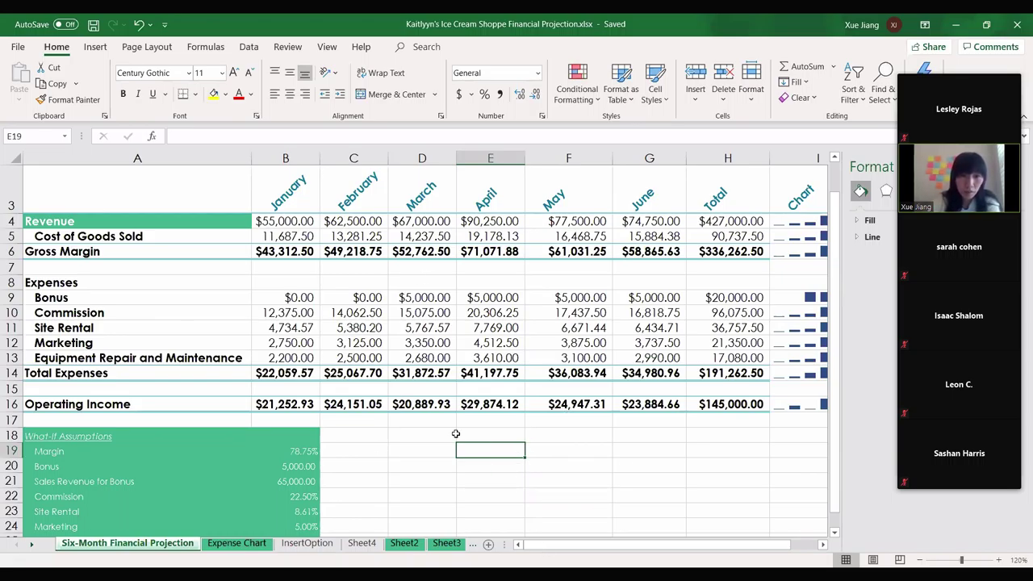
- Inspect the January Marketing formula in B12 and switch to the PowerPoint lesson to view the cell reference formulas on slide 30
click(299, 344)
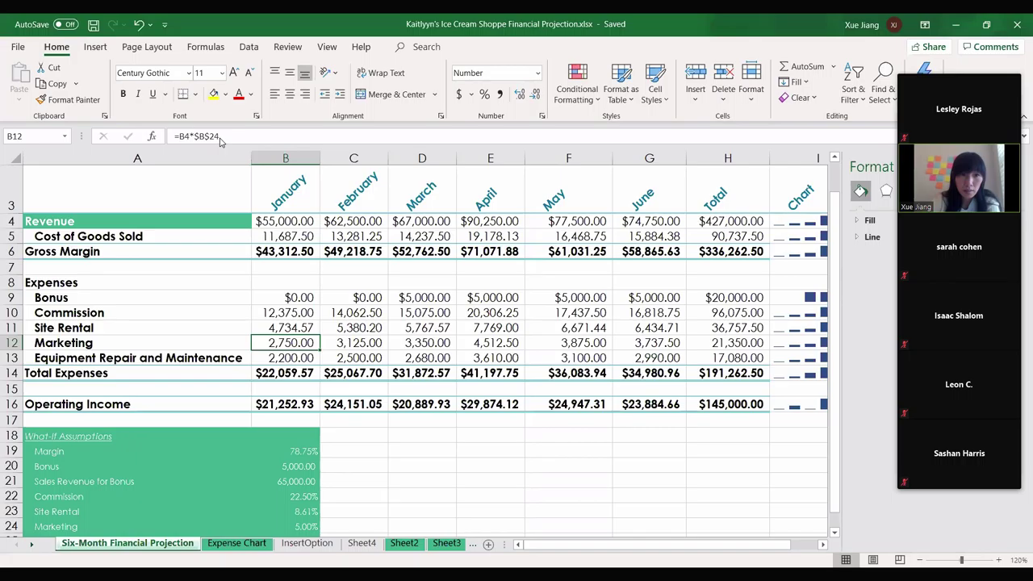
key(alt+s)
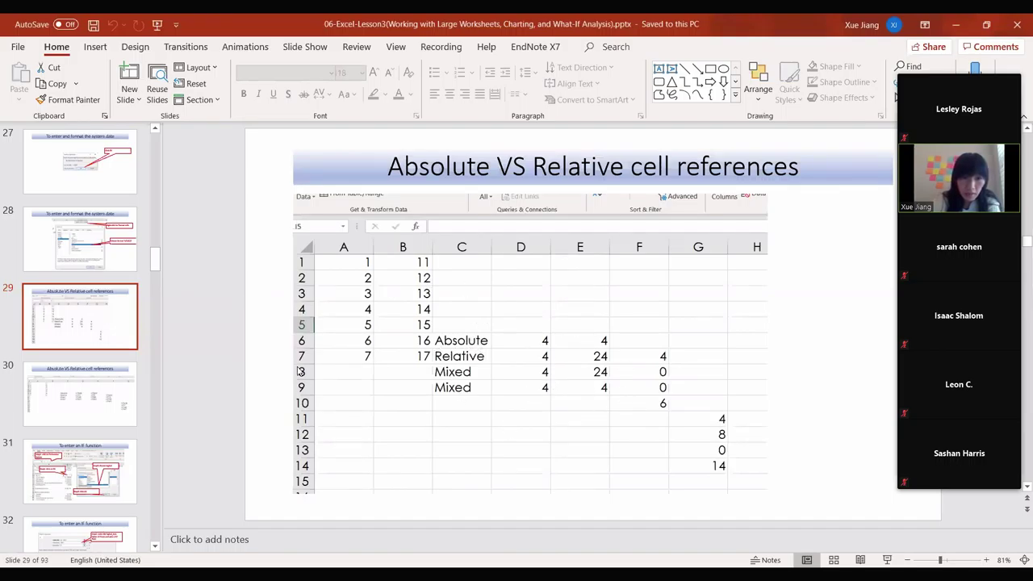
key(Down)
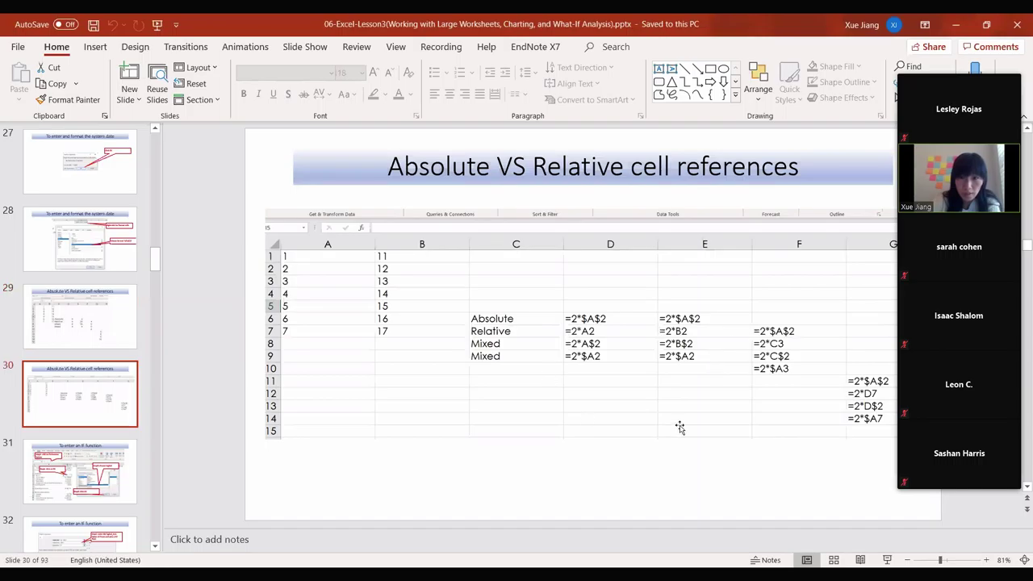